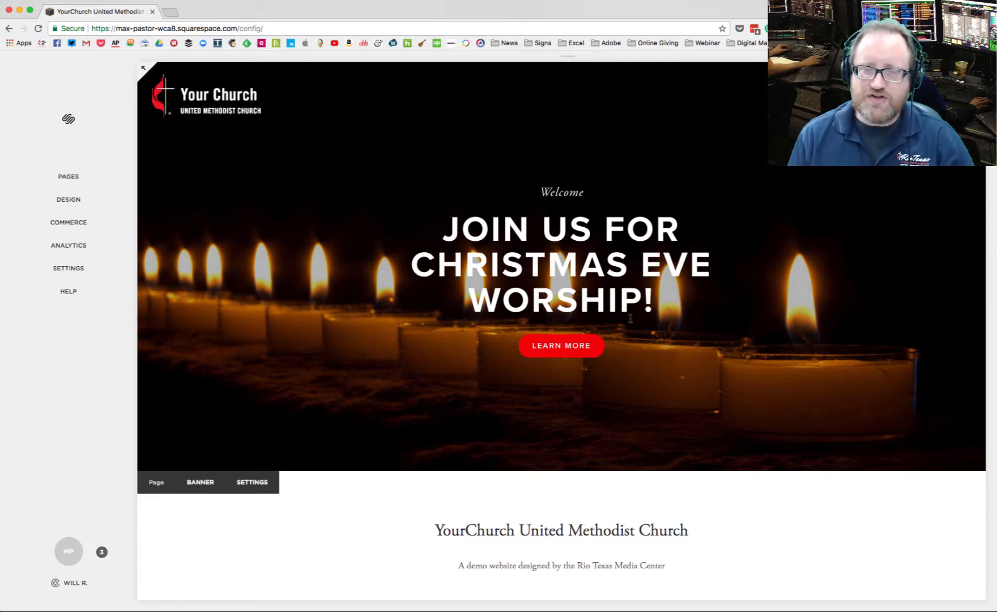
Step: Open the I'm New page from the main navigation and remove its current banner image
{"action": "left_click", "coordinate": [68, 177]}
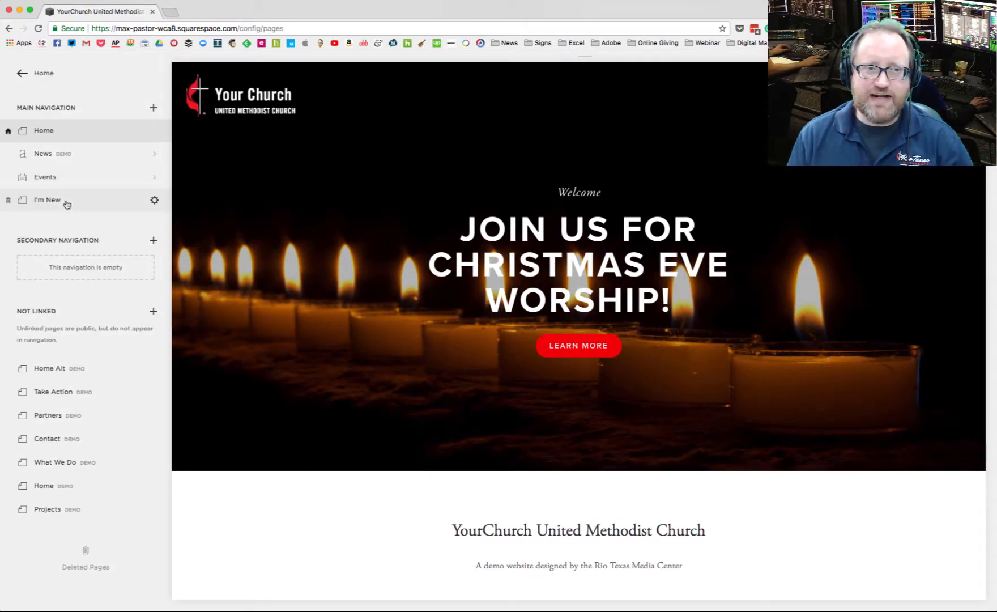
{"action": "left_click", "coordinate": [65, 202]}
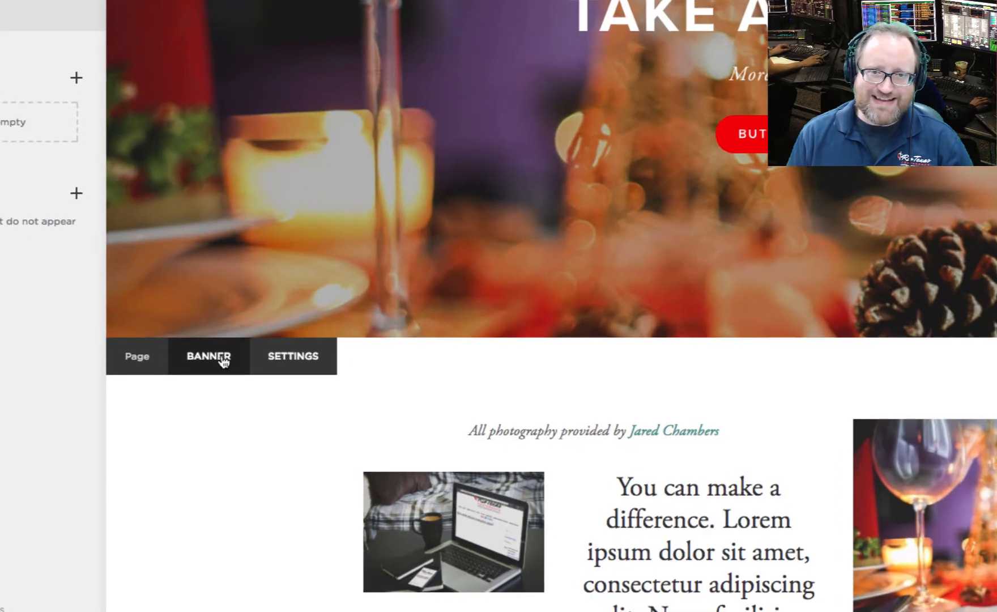
{"action": "left_click", "coordinate": [223, 387]}
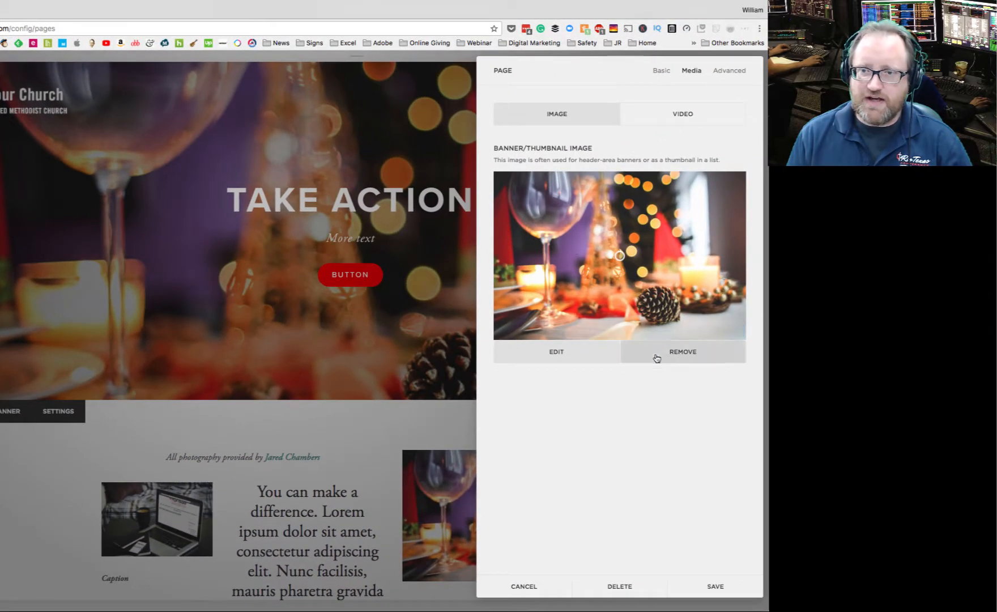
{"action": "left_click", "coordinate": [689, 353]}
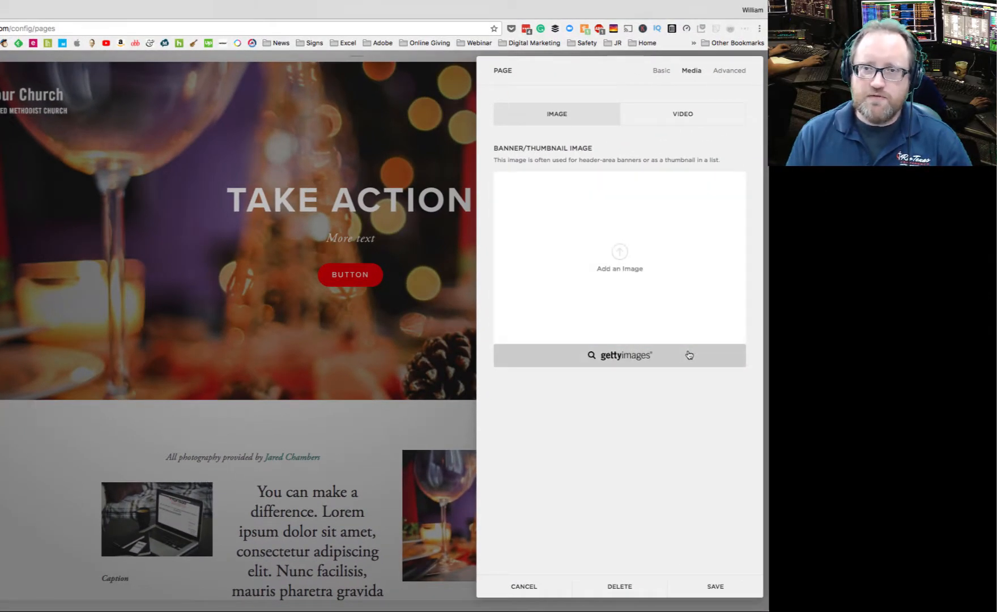
Step: Upload the christmas-candles JPG from the Finder images folder as the page's banner image and save
{"action": "key", "text": "super+Tab"}
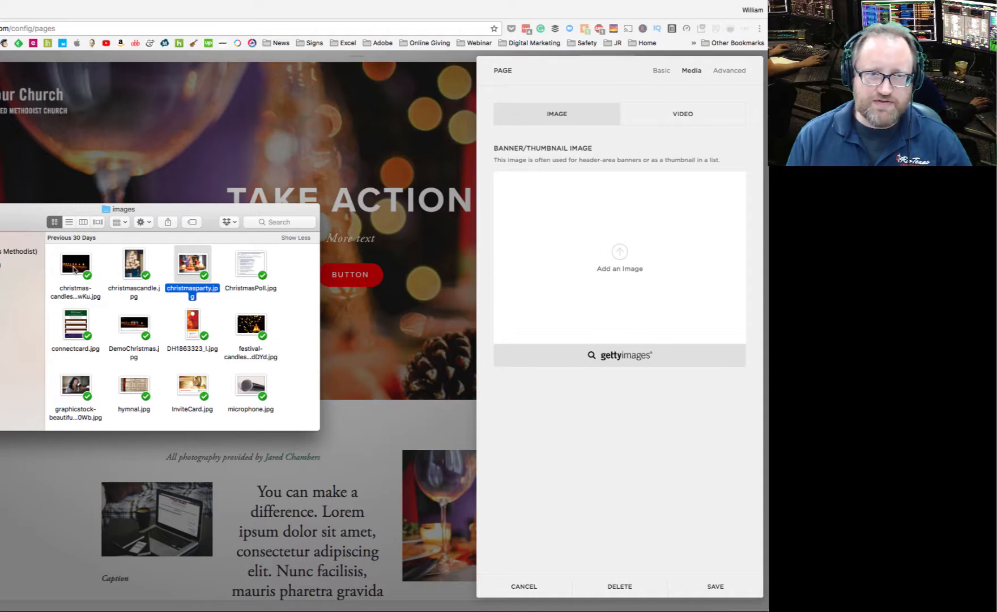
{"action": "left_click_drag", "start_coordinate": [74, 269], "coordinate": [605, 242]}
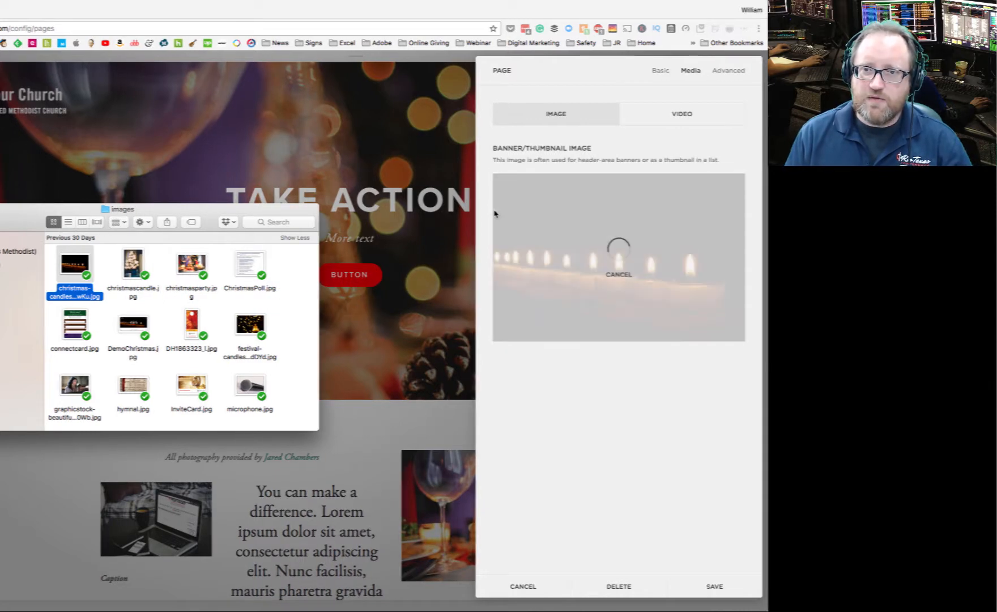
{"action": "left_click", "coordinate": [495, 214]}
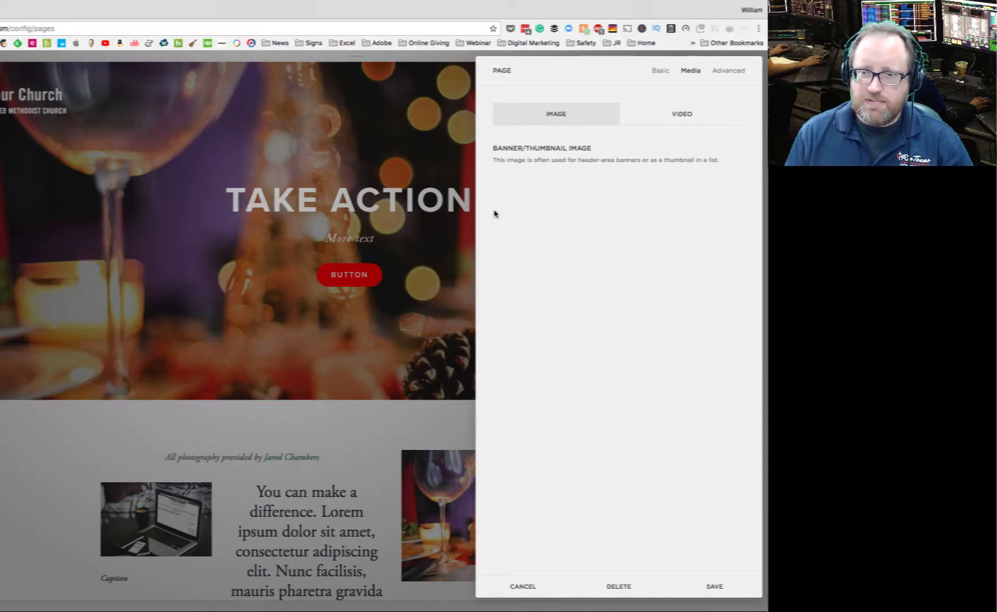
{"action": "left_click", "coordinate": [713, 590]}
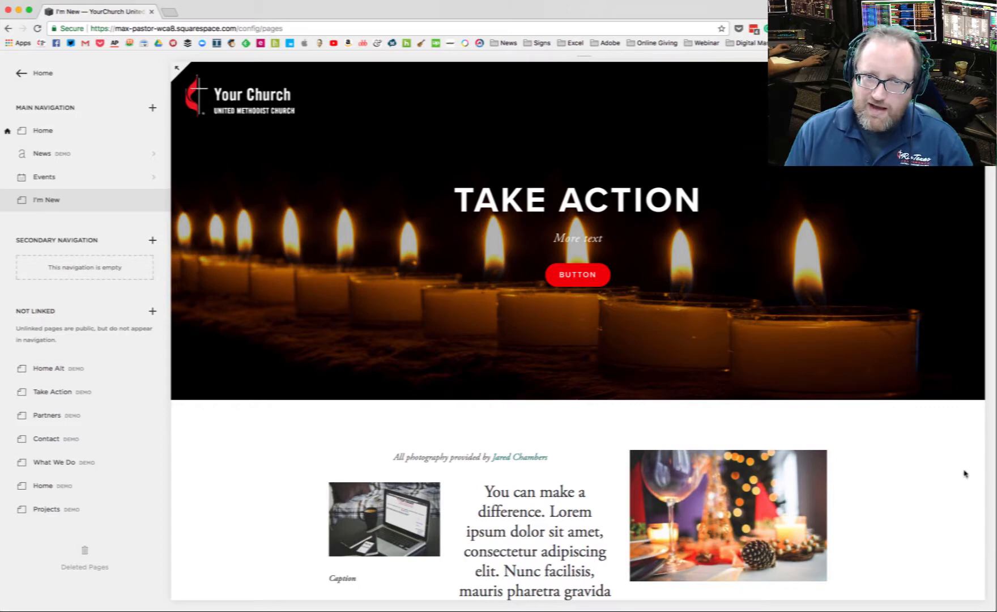
Step: Replace the bold first line of the page description with "Take More Action" and save the page settings
{"action": "mouse_move", "coordinate": [594, 282]}
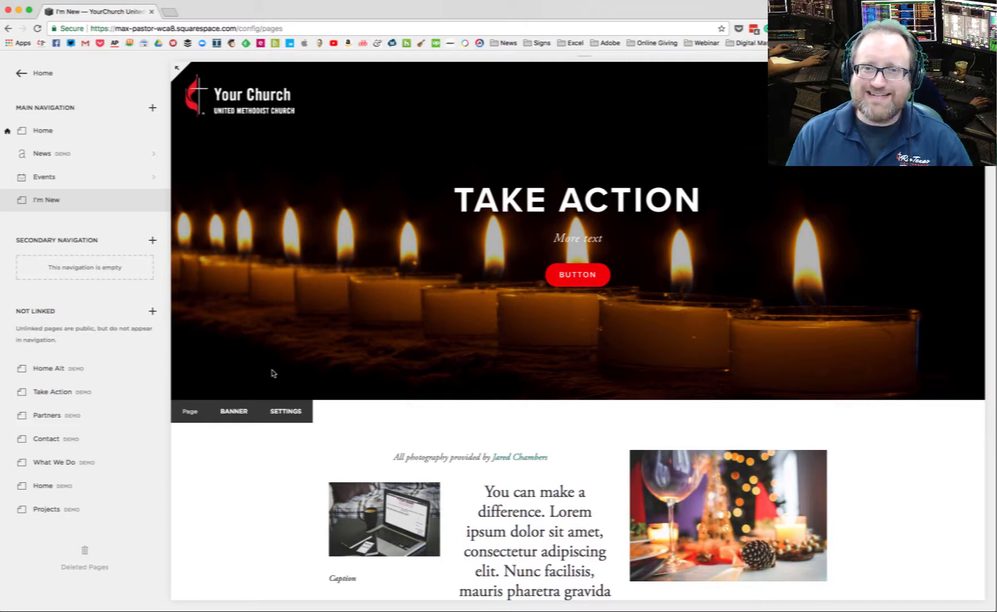
{"action": "left_click", "coordinate": [301, 413]}
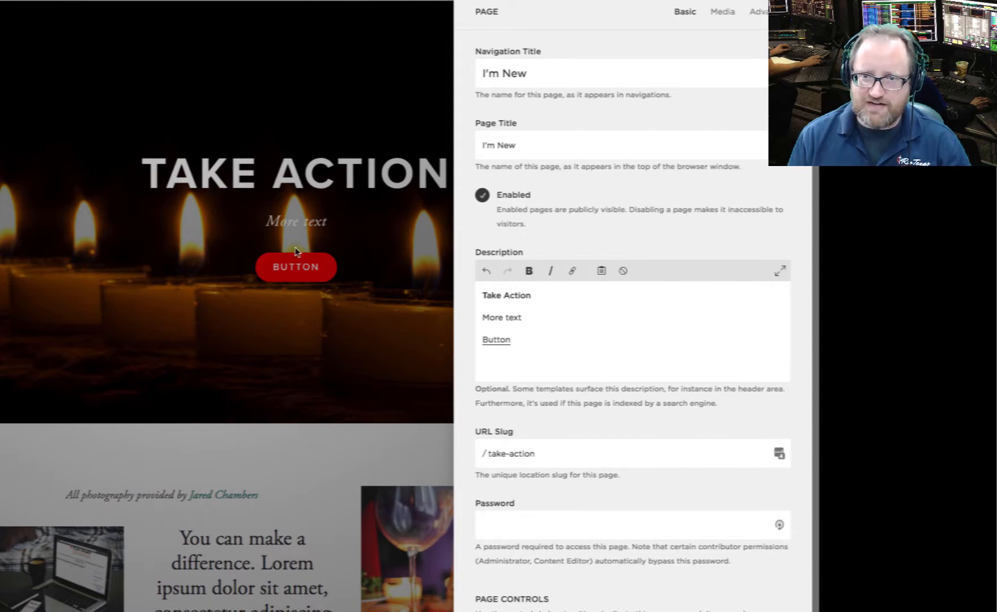
{"action": "left_click_drag", "start_coordinate": [547, 295], "coordinate": [476, 293]}
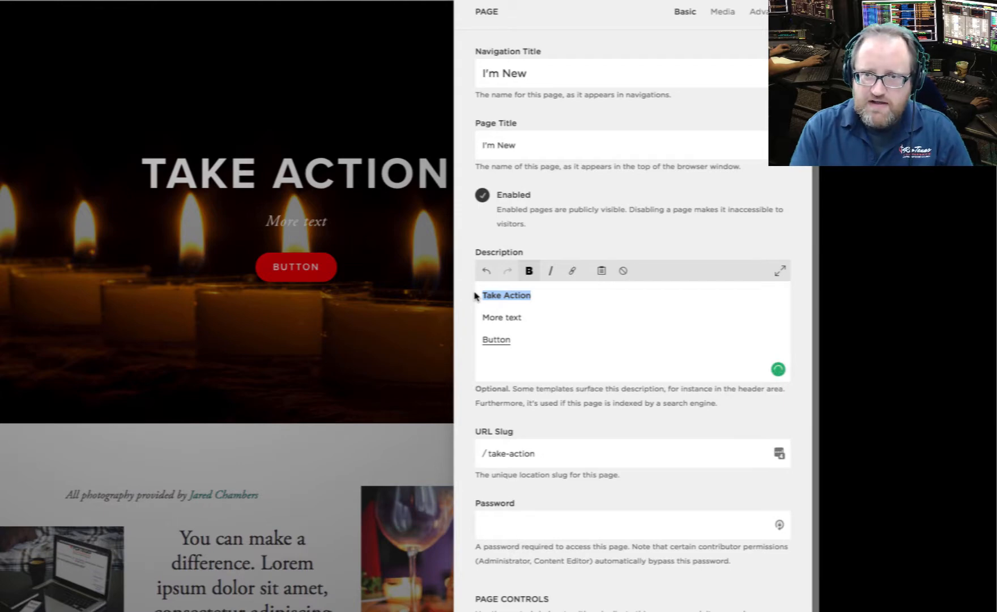
{"action": "type", "text": "Take Mor"}
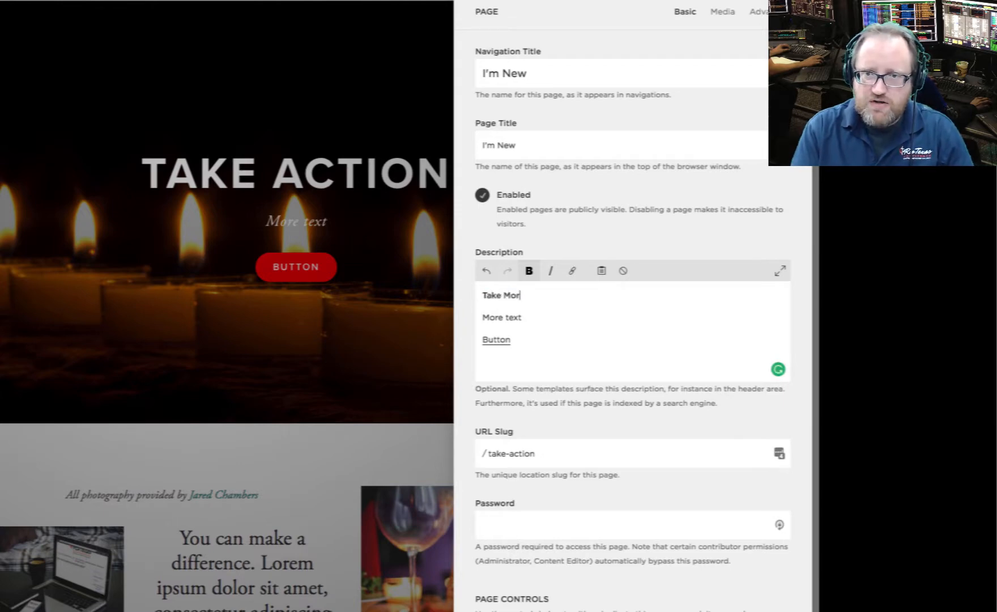
{"action": "type", "text": "e Action"}
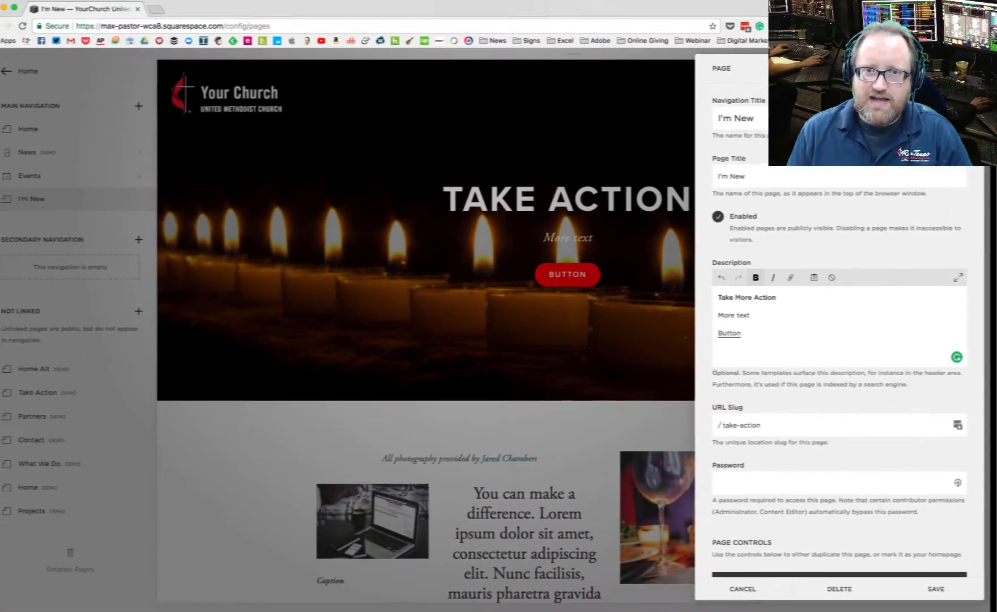
{"action": "left_click", "coordinate": [933, 589]}
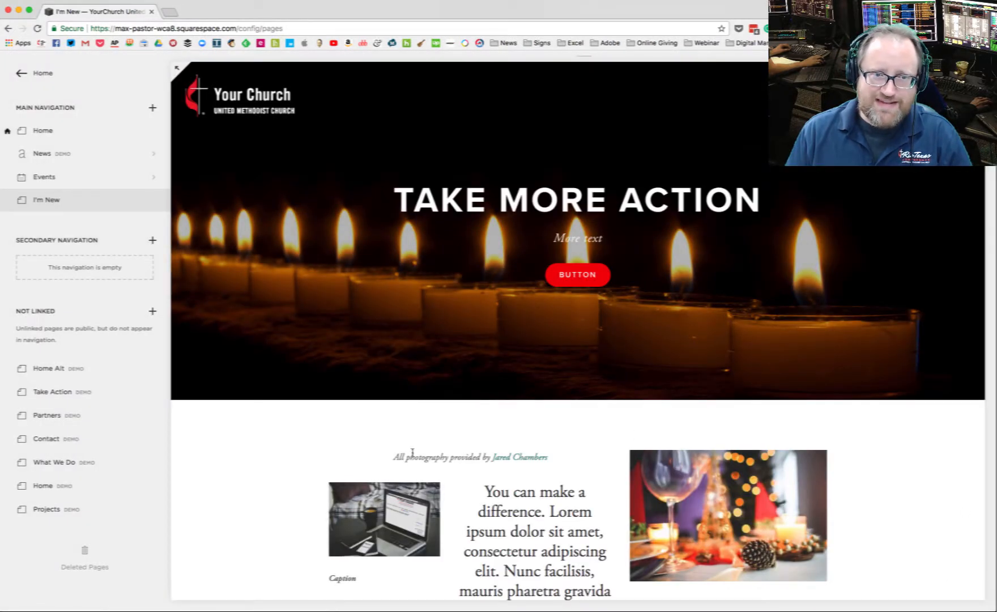
Step: Remove the bold formatting from the "Take More Action" line in the page description and save
{"action": "mouse_move", "coordinate": [245, 419]}
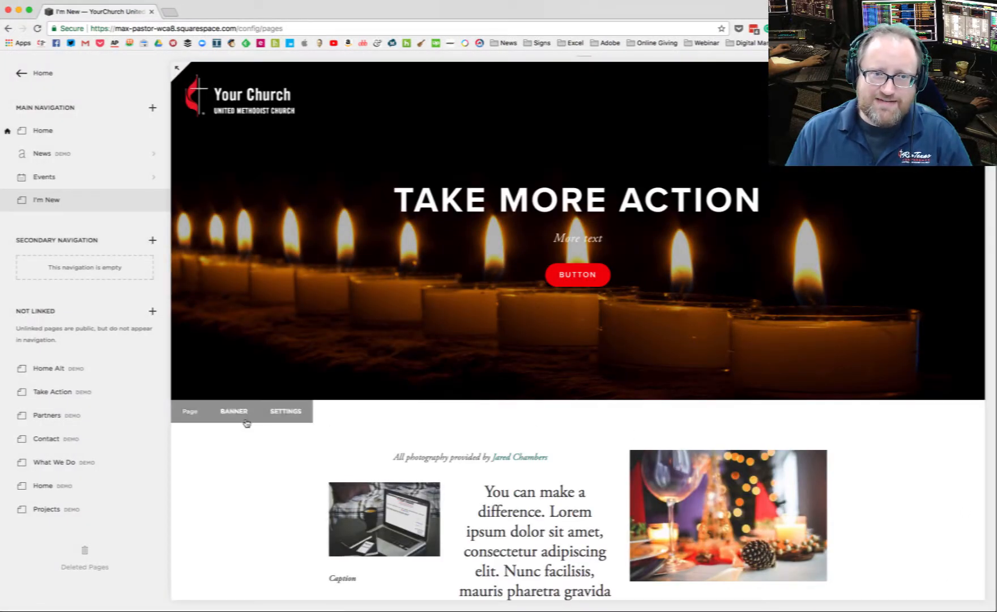
{"action": "left_click", "coordinate": [281, 414]}
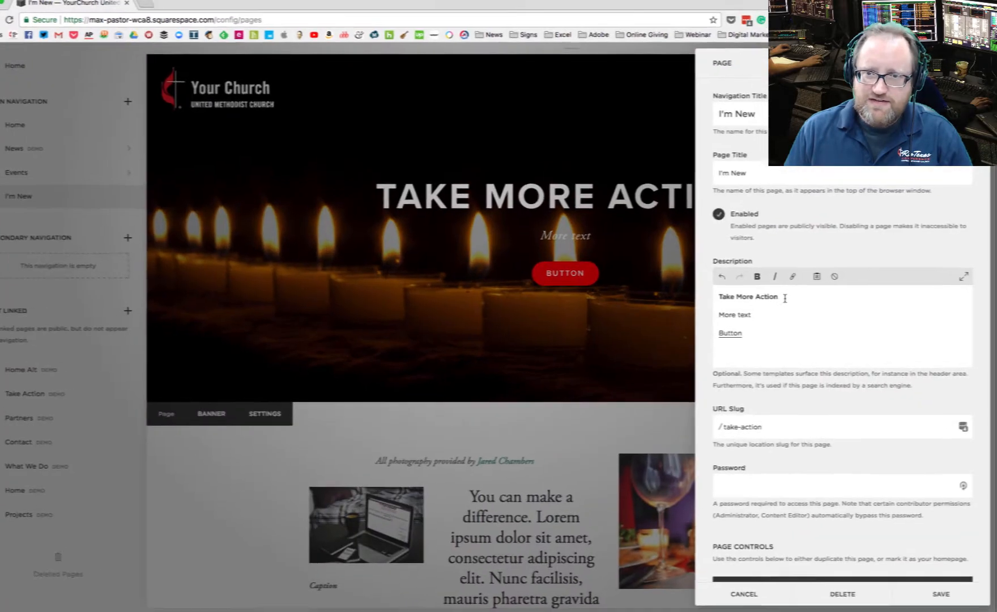
{"action": "left_click_drag", "start_coordinate": [785, 297], "coordinate": [709, 296]}
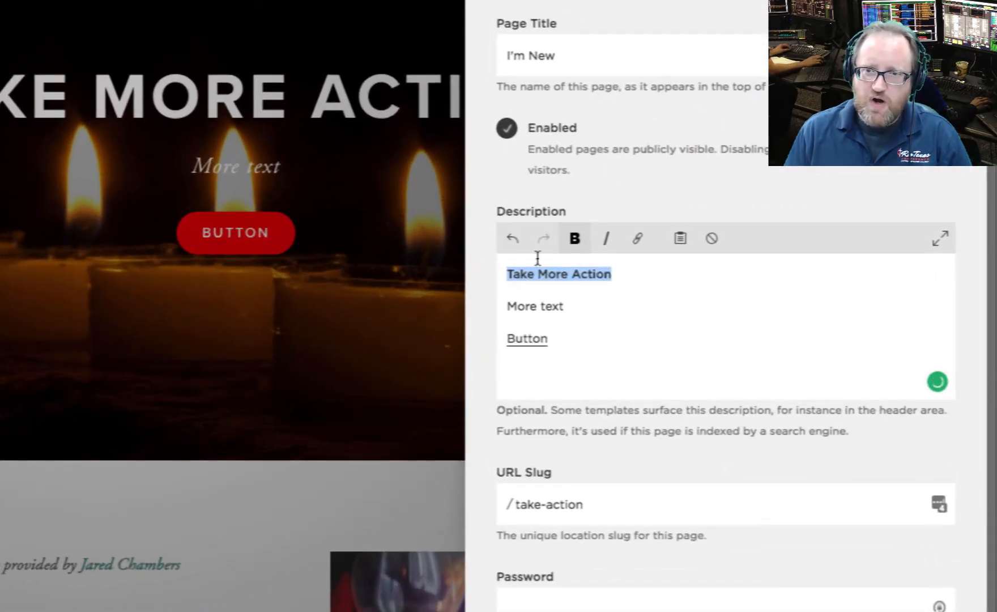
{"action": "left_click", "coordinate": [574, 238]}
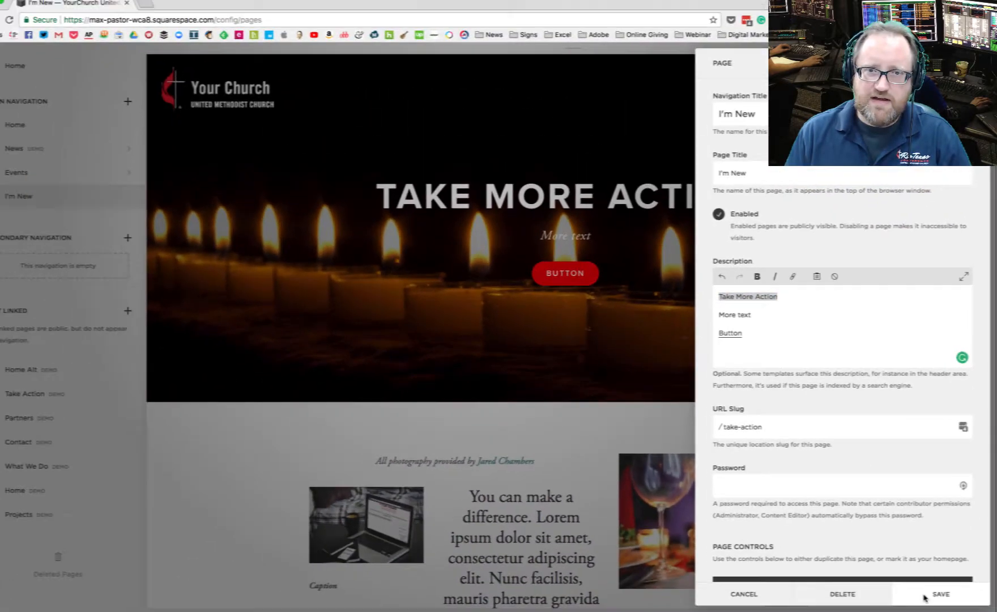
{"action": "left_click", "coordinate": [934, 593]}
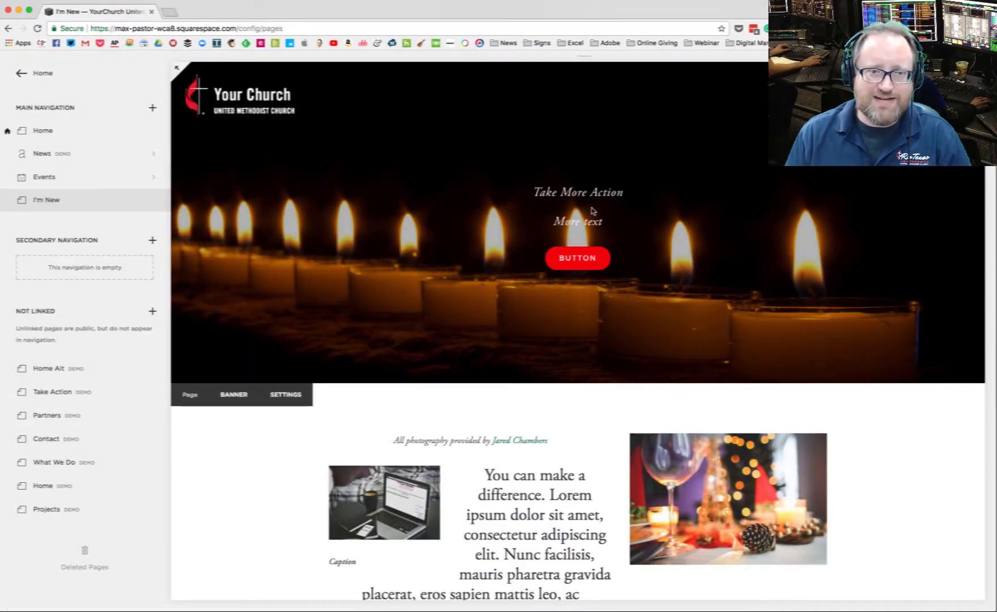
Step: Make the "More text" line in the page description bold and save
{"action": "left_click", "coordinate": [282, 397]}
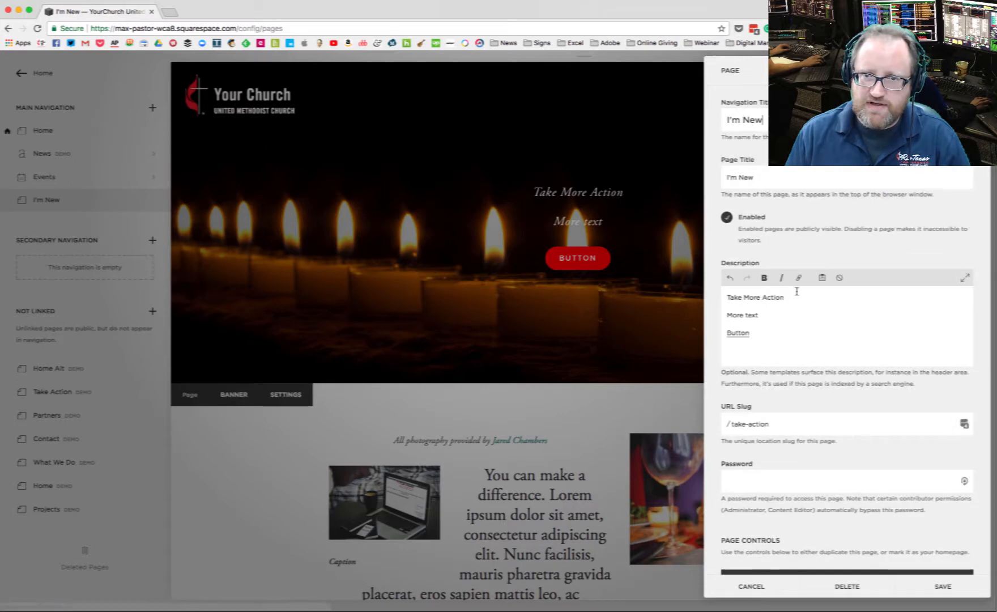
{"action": "left_click_drag", "start_coordinate": [763, 317], "coordinate": [715, 315]}
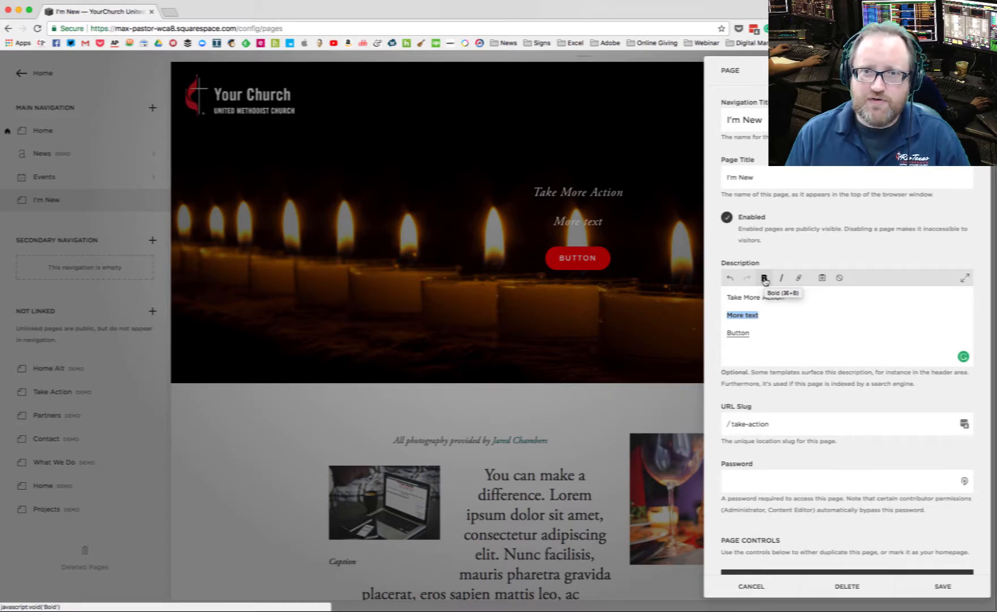
{"action": "left_click", "coordinate": [918, 586]}
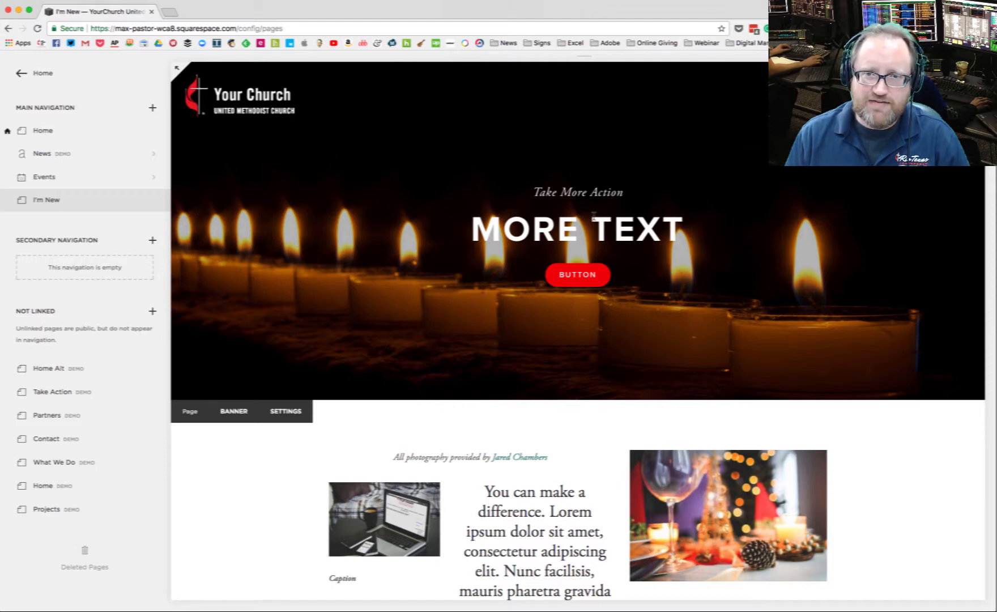
Step: Replace the first line of the page description with "This is my webpage"
{"action": "left_click", "coordinate": [283, 412]}
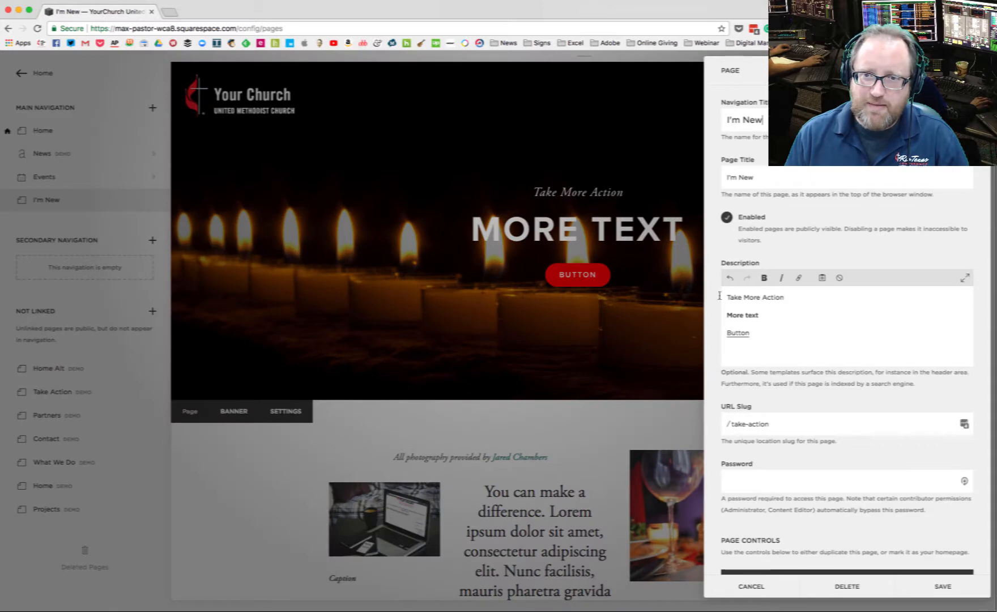
{"action": "left_click_drag", "start_coordinate": [797, 301], "coordinate": [710, 298]}
{"action": "type", "text": "Th"}
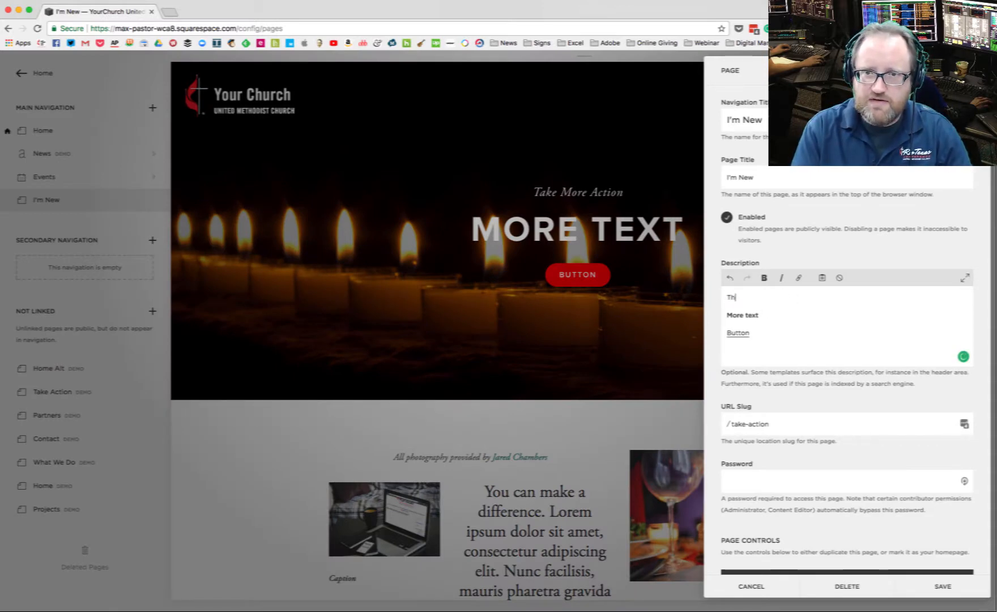
{"action": "type", "text": "is is m"}
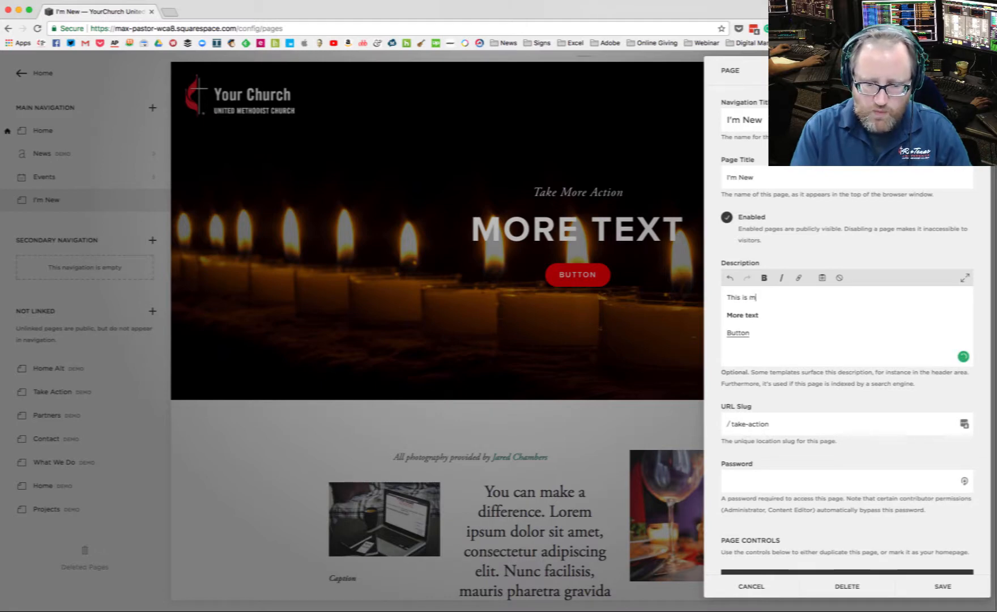
{"action": "type", "text": "y webp"}
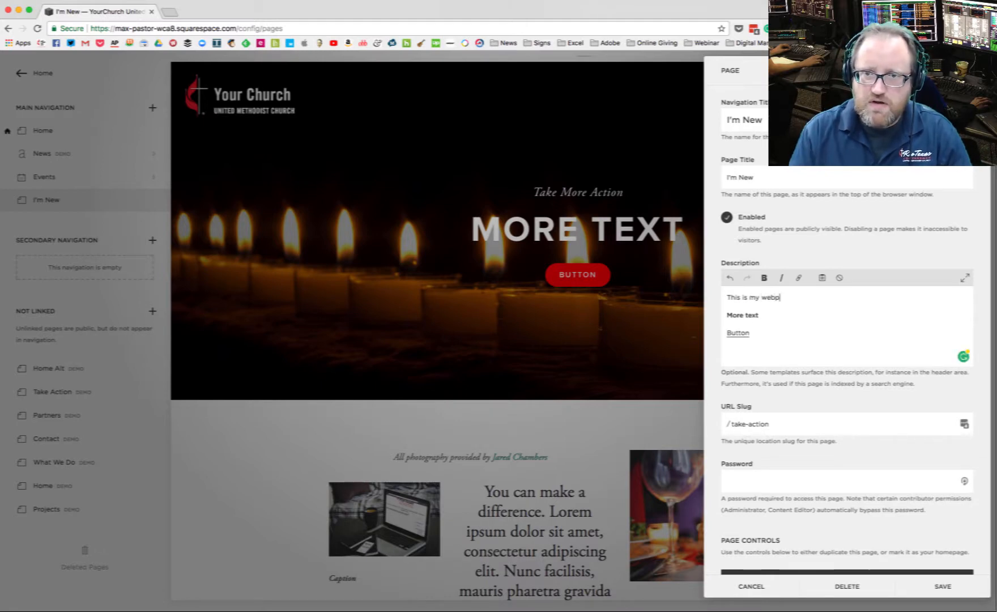
{"action": "type", "text": "age"}
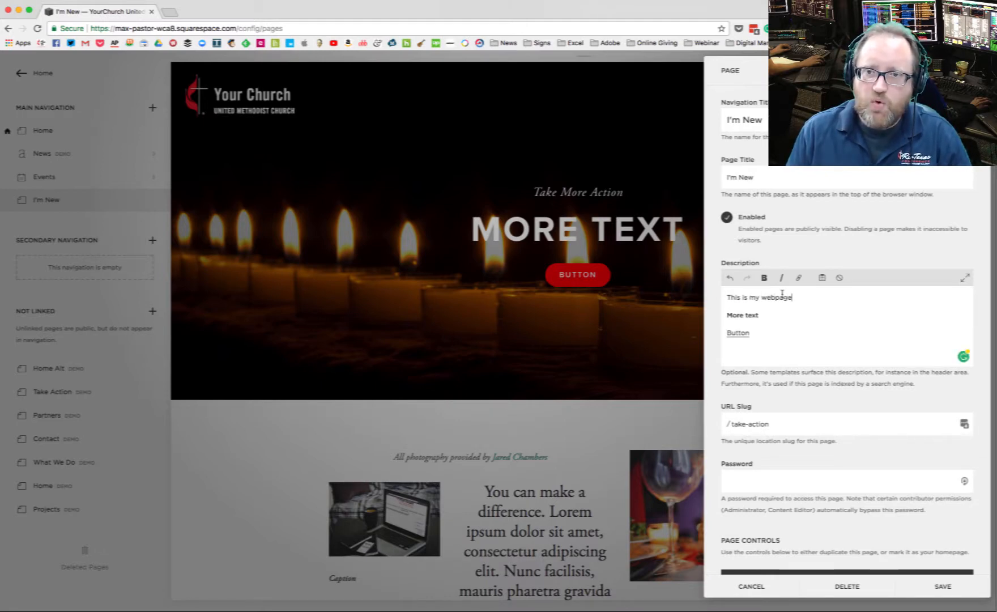
Step: Make the "This is my webpage" line bold and save the page settings
{"action": "left_click_drag", "start_coordinate": [793, 297], "coordinate": [707, 293]}
{"action": "left_click", "coordinate": [764, 281]}
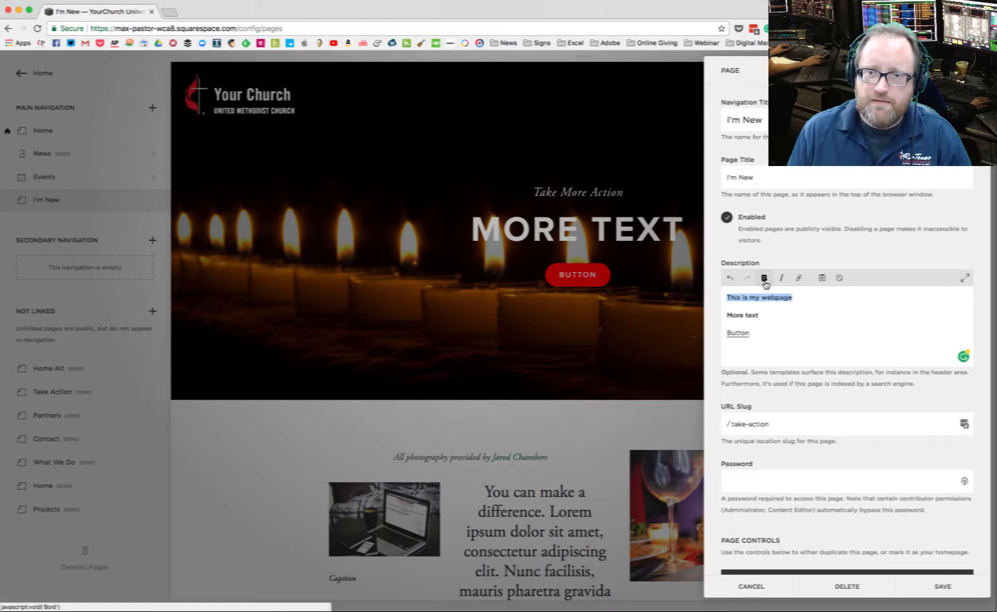
{"action": "left_click", "coordinate": [942, 586]}
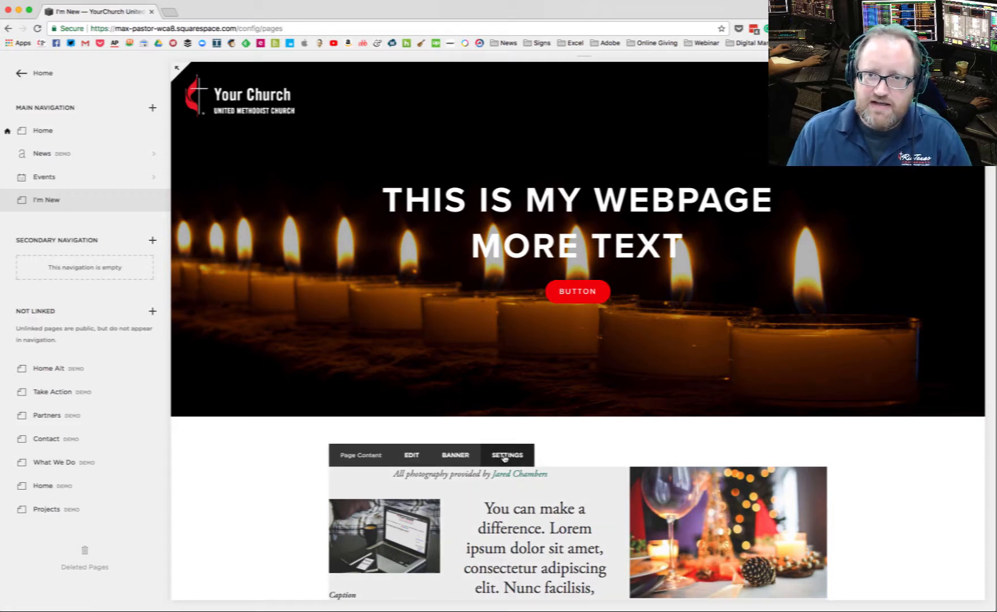
Step: Replace the bold "More text" line of the description with non-bold "This is more text" and save the page settings
{"action": "left_click", "coordinate": [506, 455]}
{"action": "left_click_drag", "start_coordinate": [782, 316], "coordinate": [717, 311]}
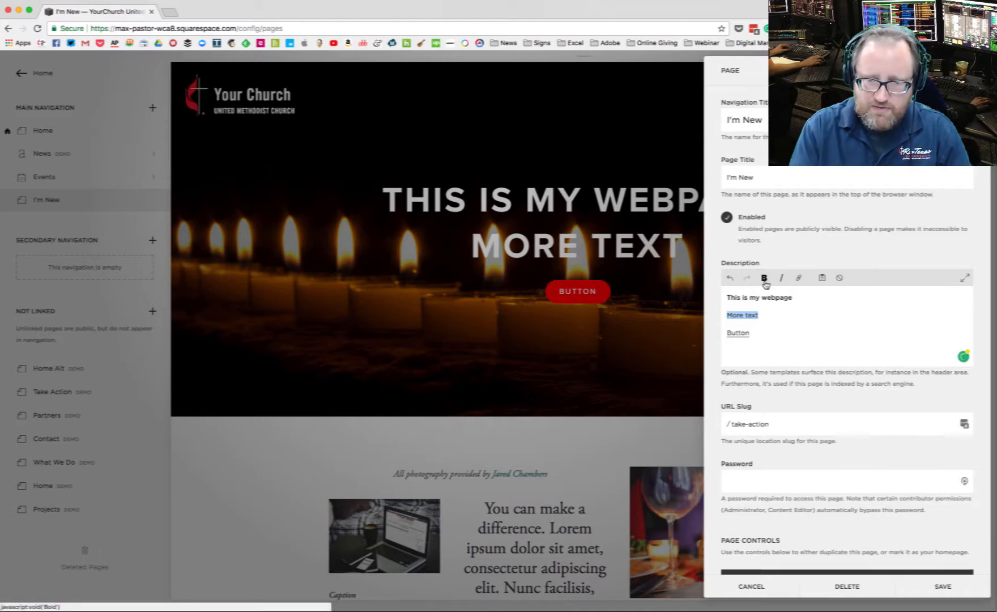
{"action": "type", "text": "This "}
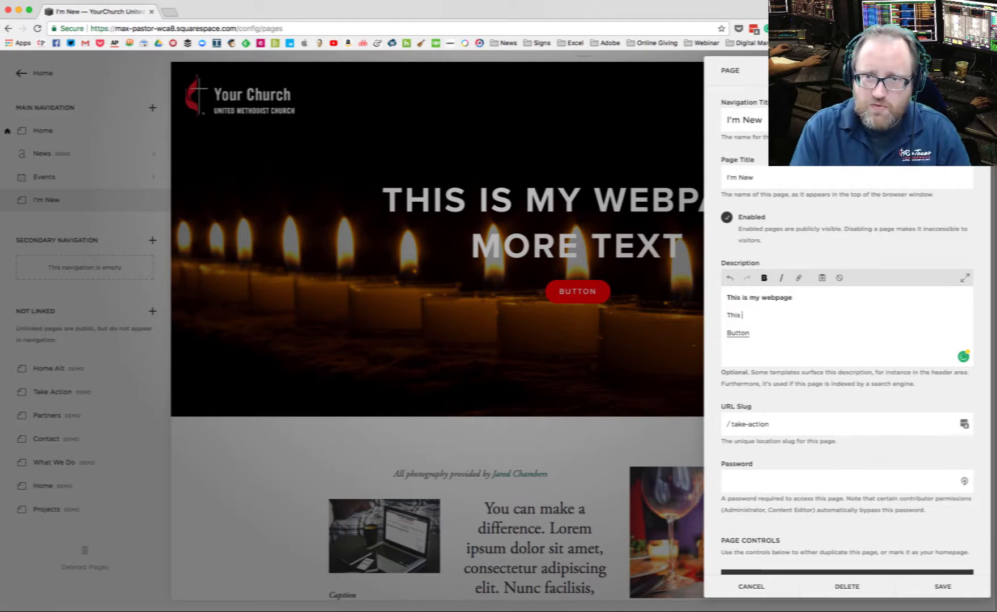
{"action": "type", "text": "is more text"}
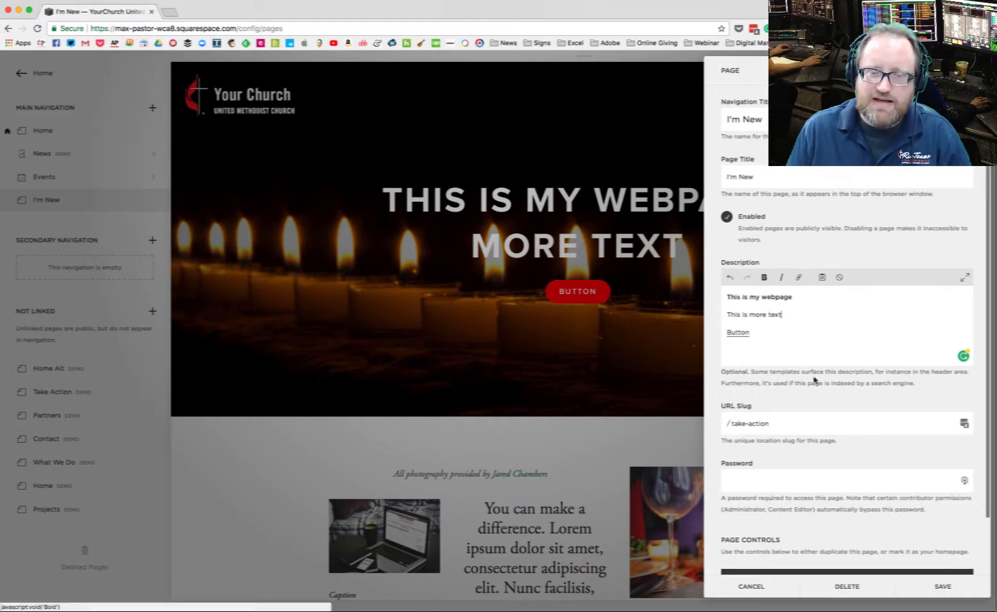
{"action": "left_click", "coordinate": [916, 582]}
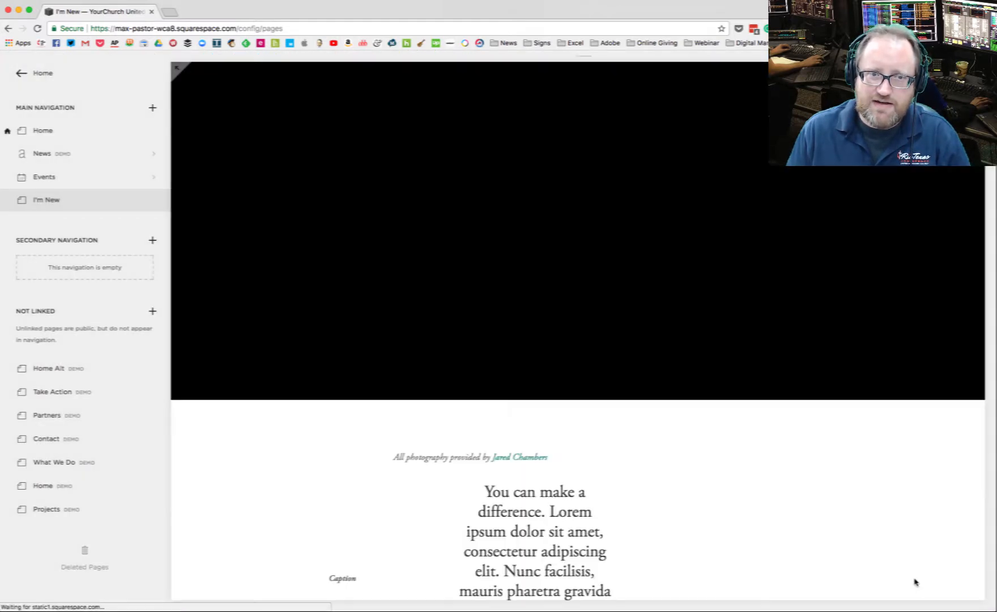
{"action": "mouse_move", "coordinate": [659, 294]}
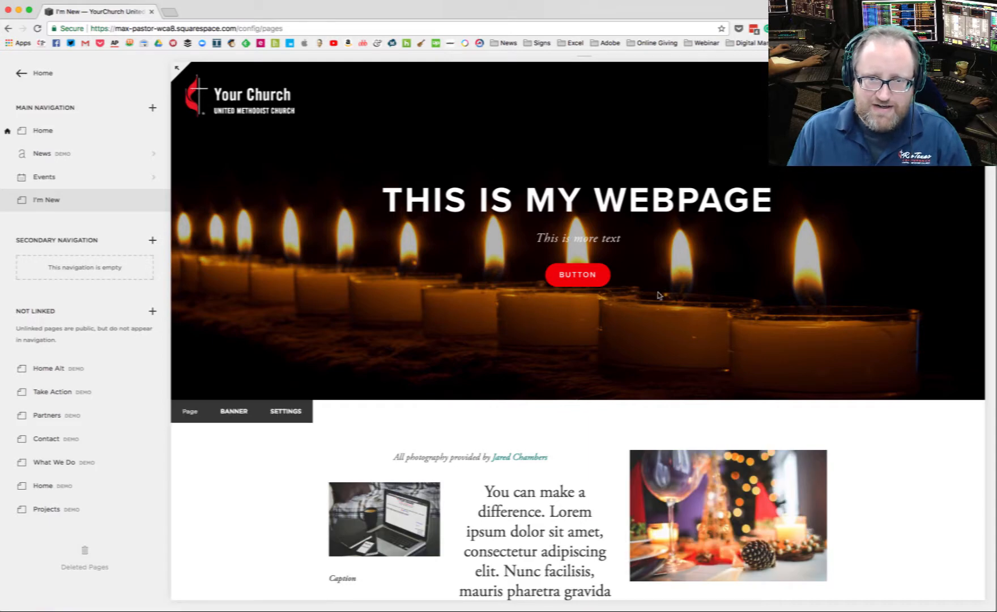
{"action": "scroll", "coordinate": [271, 422], "scroll_direction": "down", "scroll_amount": 1}
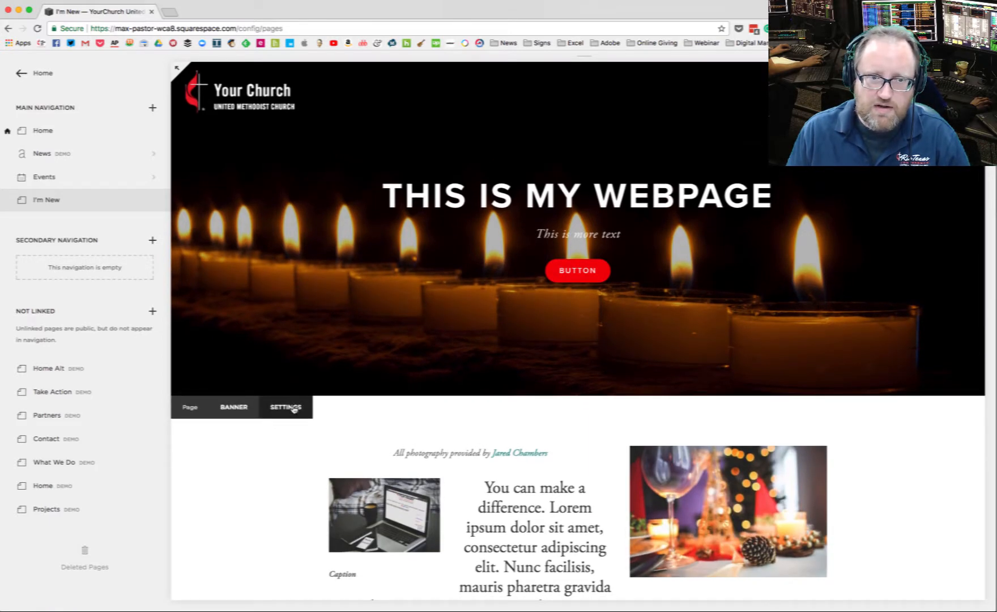
Step: Replace the "Button" link line in the page description with plain text "Find out more" and save the page settings
{"action": "scroll", "coordinate": [294, 408], "scroll_direction": "down", "scroll_amount": 1}
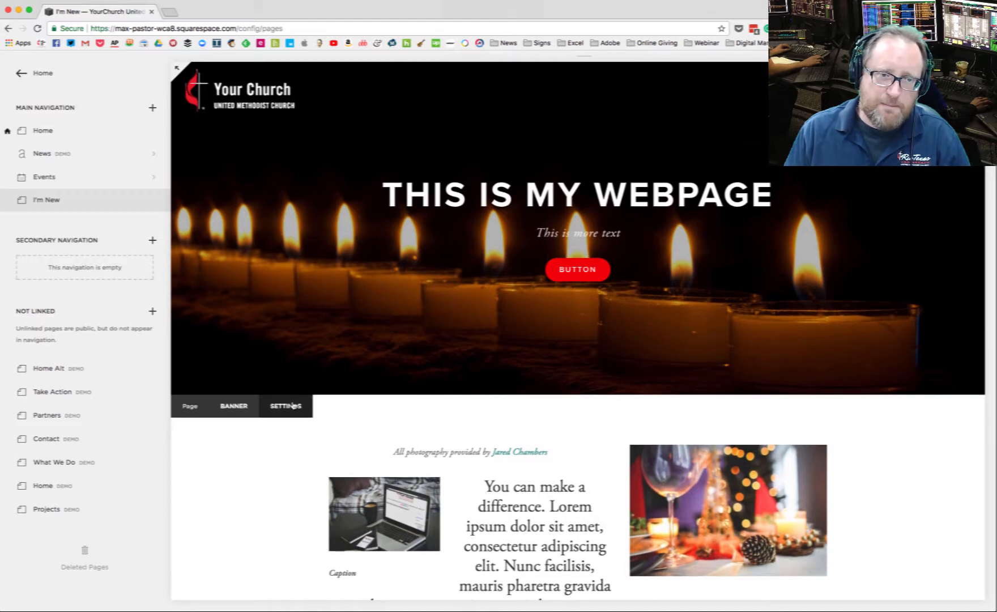
{"action": "left_click", "coordinate": [286, 406]}
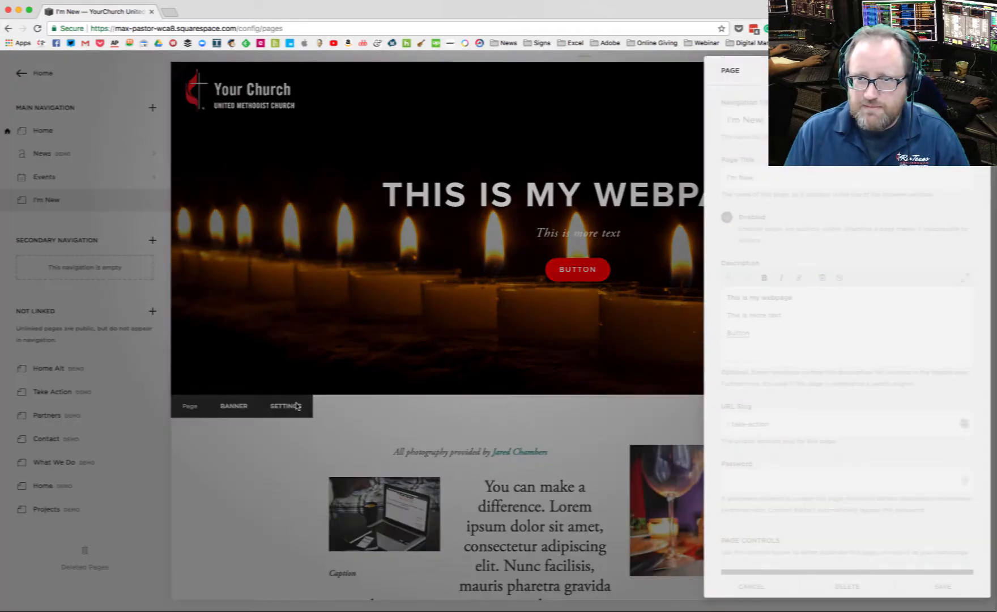
{"action": "left_click_drag", "start_coordinate": [759, 335], "coordinate": [709, 331]}
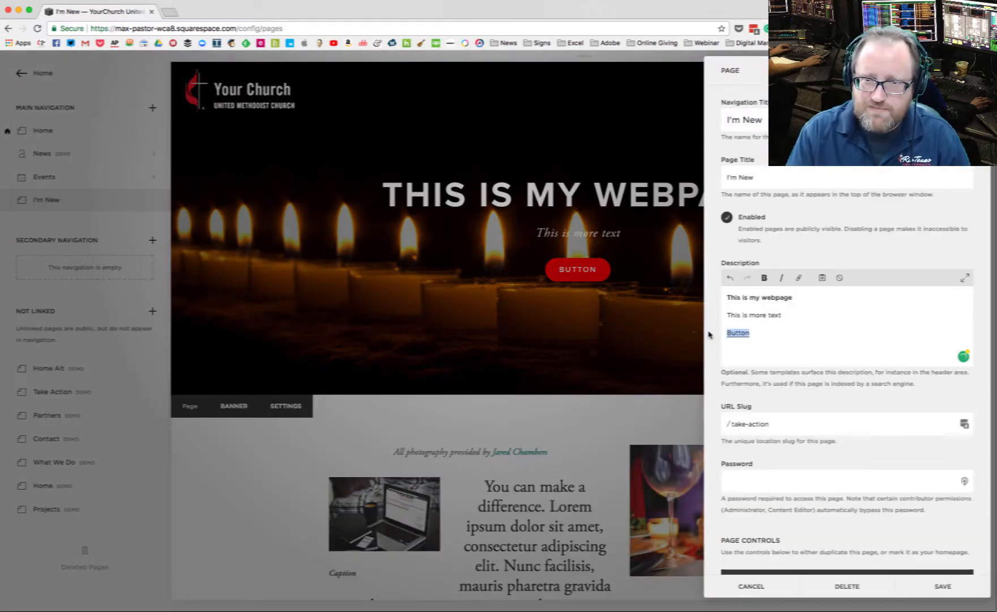
{"action": "key", "text": "BackSpace"}
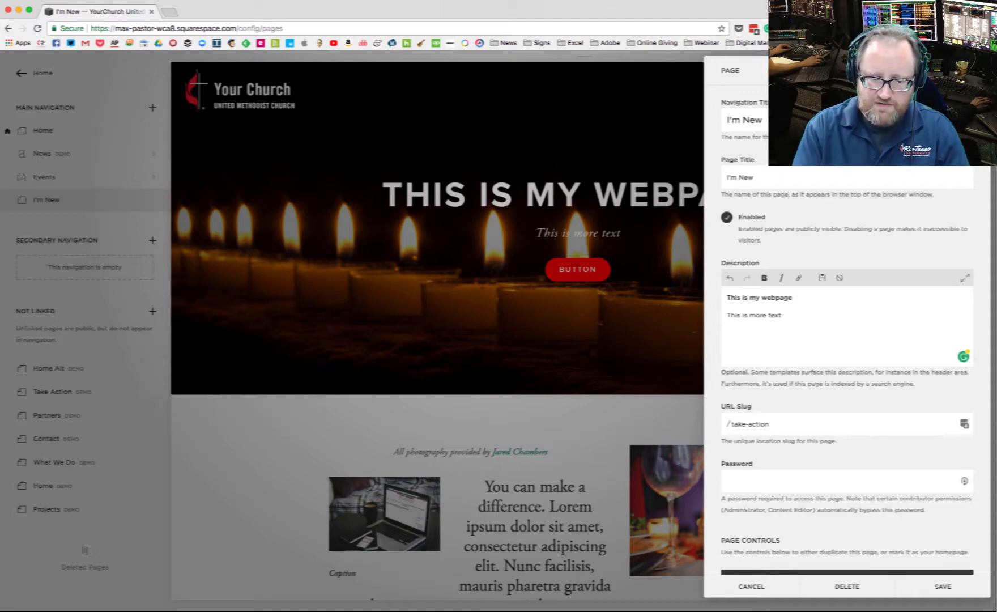
{"action": "type", "text": "Find "}
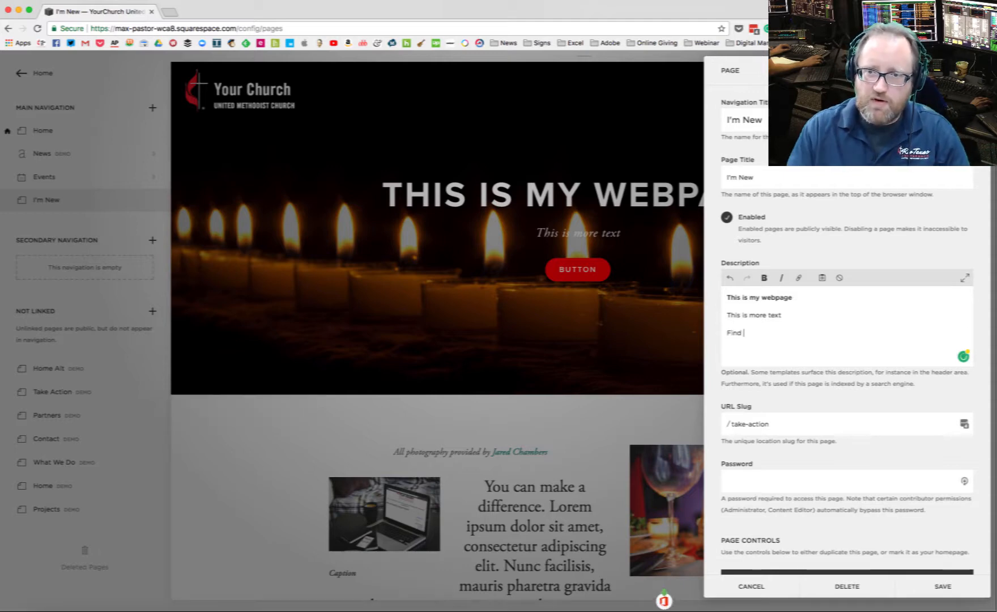
{"action": "type", "text": "out more"}
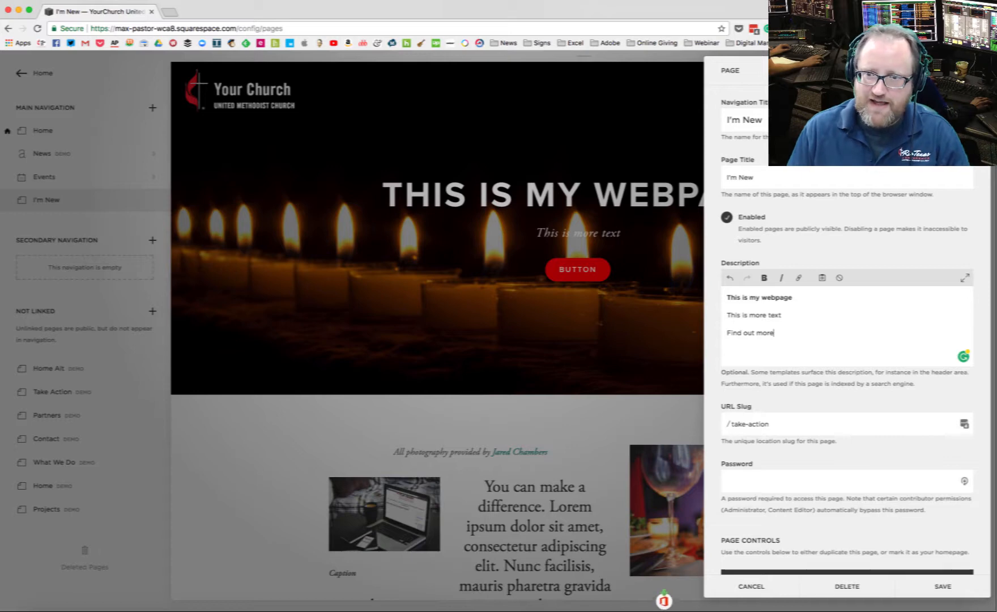
{"action": "left_click", "coordinate": [925, 587]}
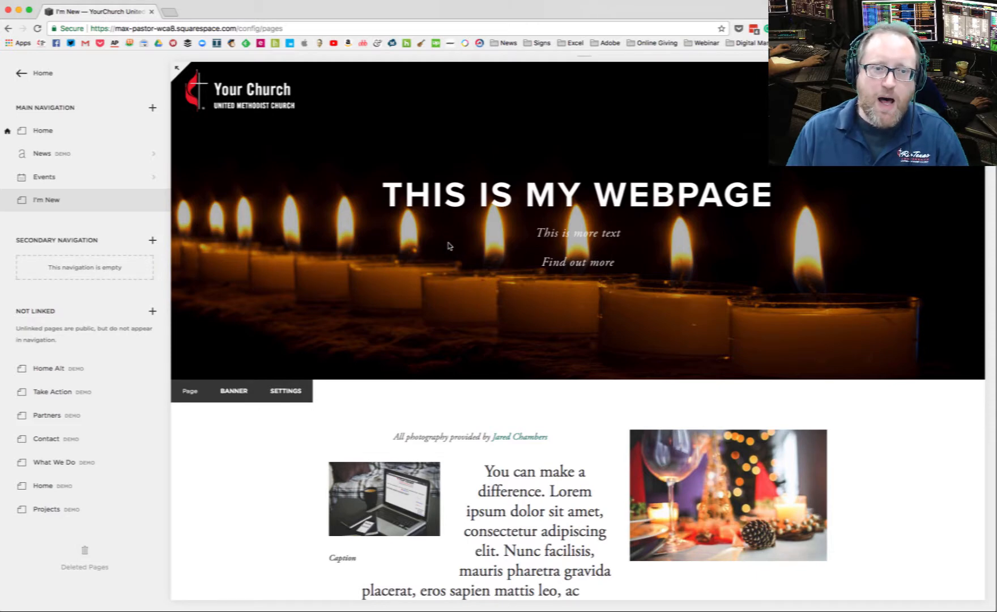
Step: Link the "Find out more" line of the page description to the site's Home page and save the page settings
{"action": "left_click", "coordinate": [286, 391]}
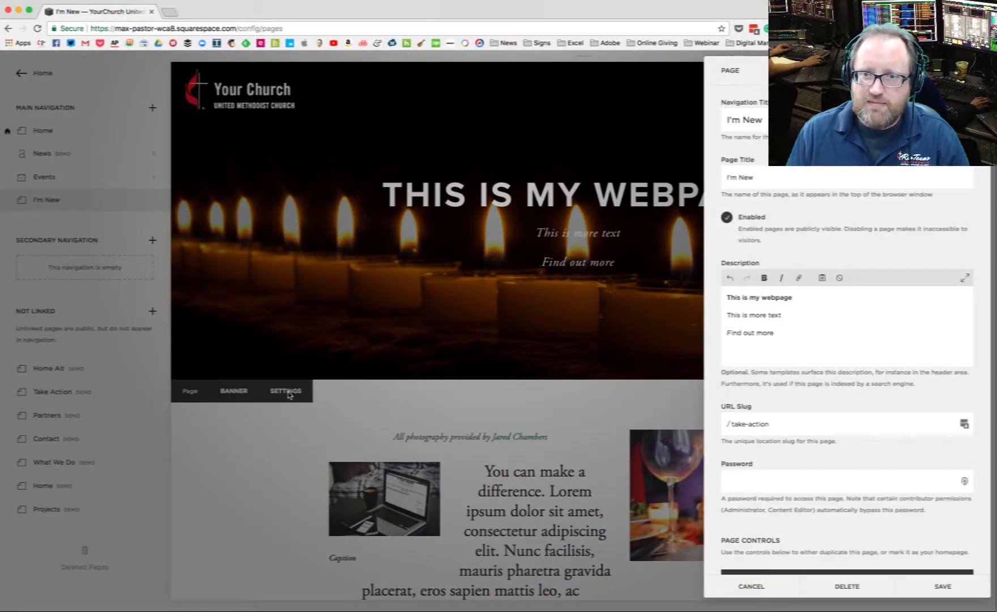
{"action": "left_click_drag", "start_coordinate": [782, 333], "coordinate": [726, 333]}
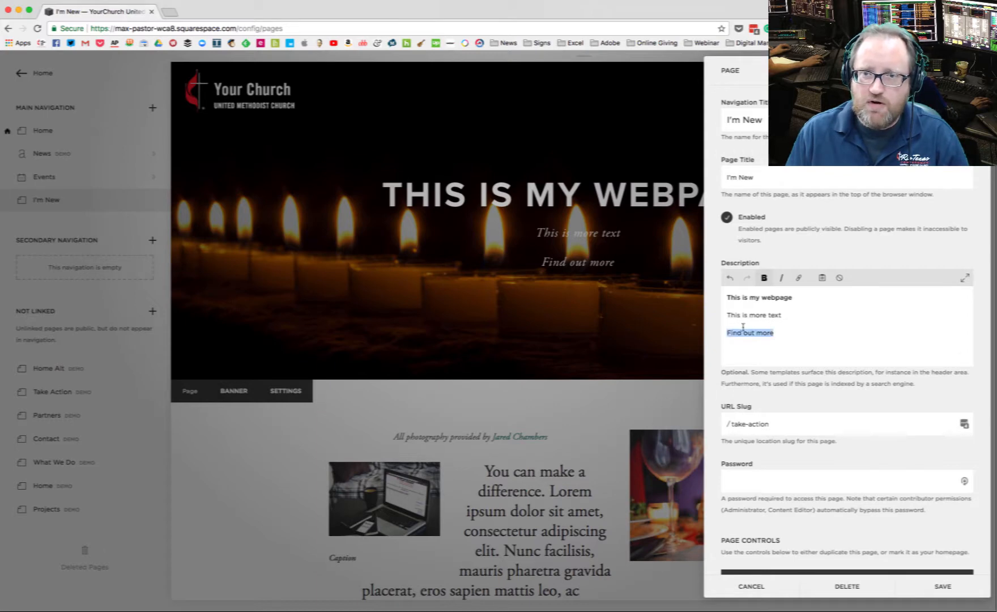
{"action": "left_click", "coordinate": [800, 278]}
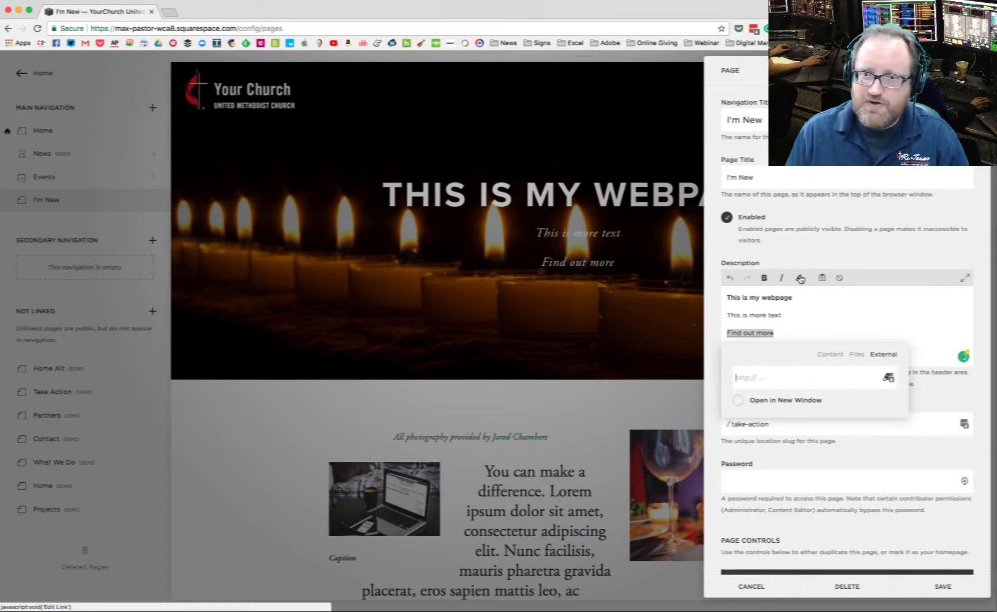
{"action": "left_click", "coordinate": [836, 355]}
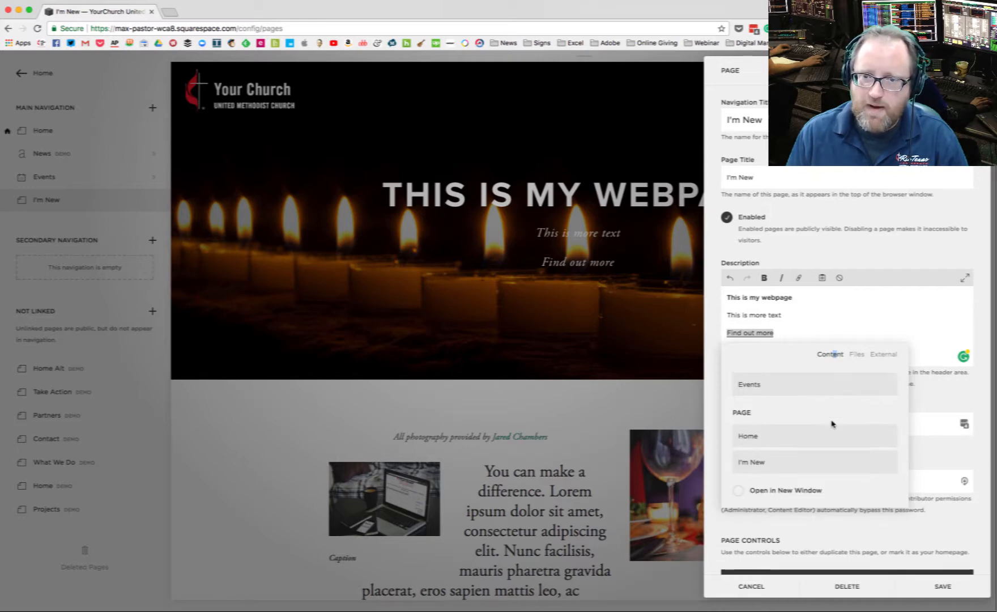
{"action": "left_click", "coordinate": [772, 435]}
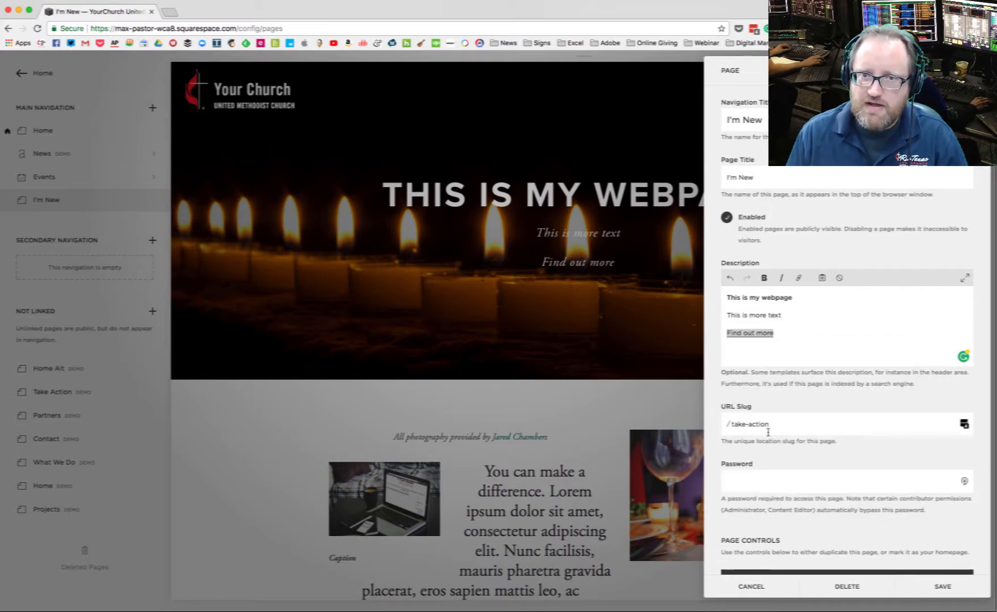
{"action": "left_click", "coordinate": [944, 587]}
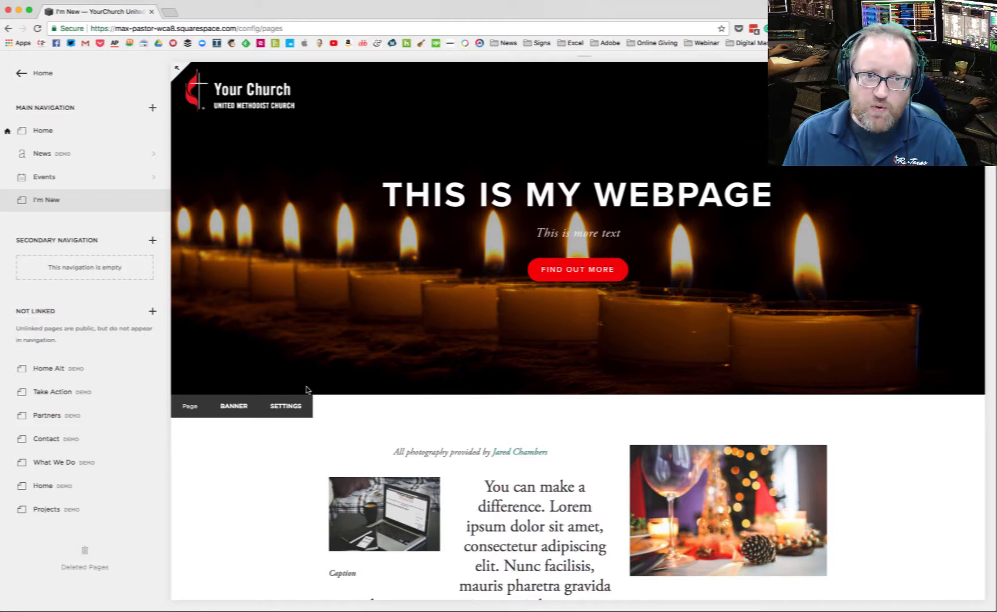
Step: Replace the page's banner image with christmascandle.jpg from the images folder and save
{"action": "left_click", "coordinate": [234, 406]}
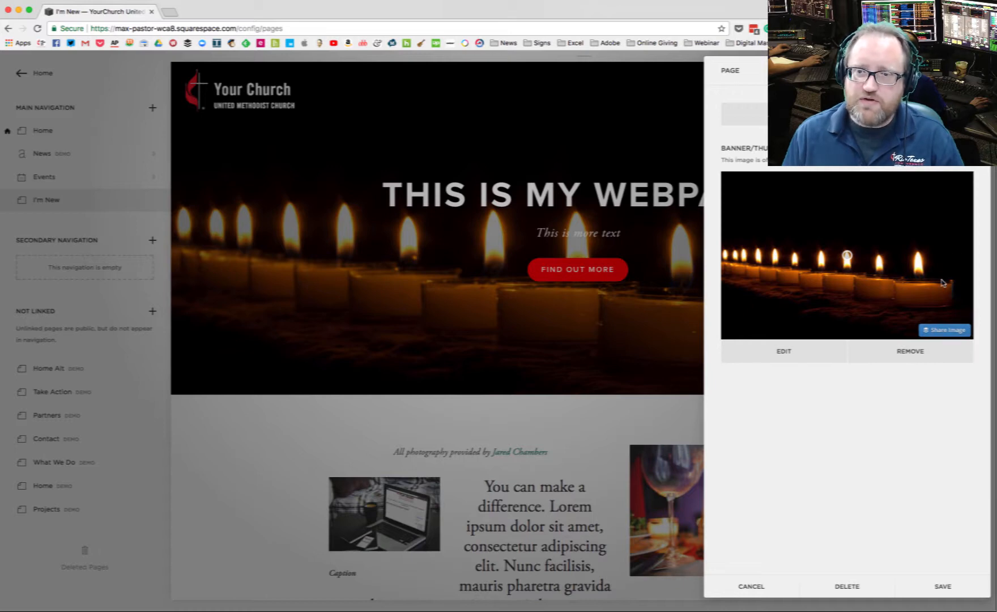
{"action": "left_click", "coordinate": [899, 353]}
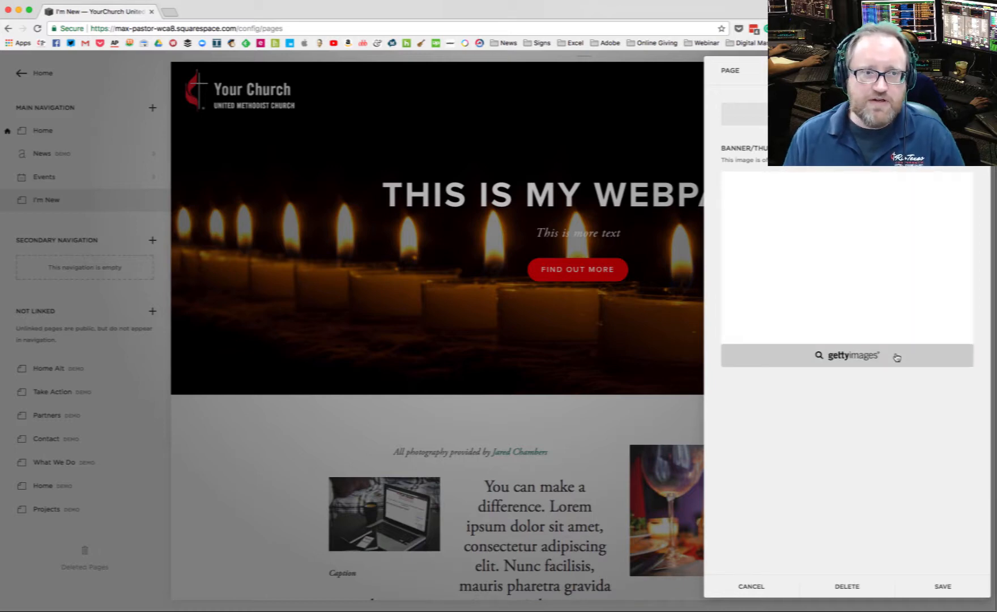
{"action": "key", "text": "super+Tab"}
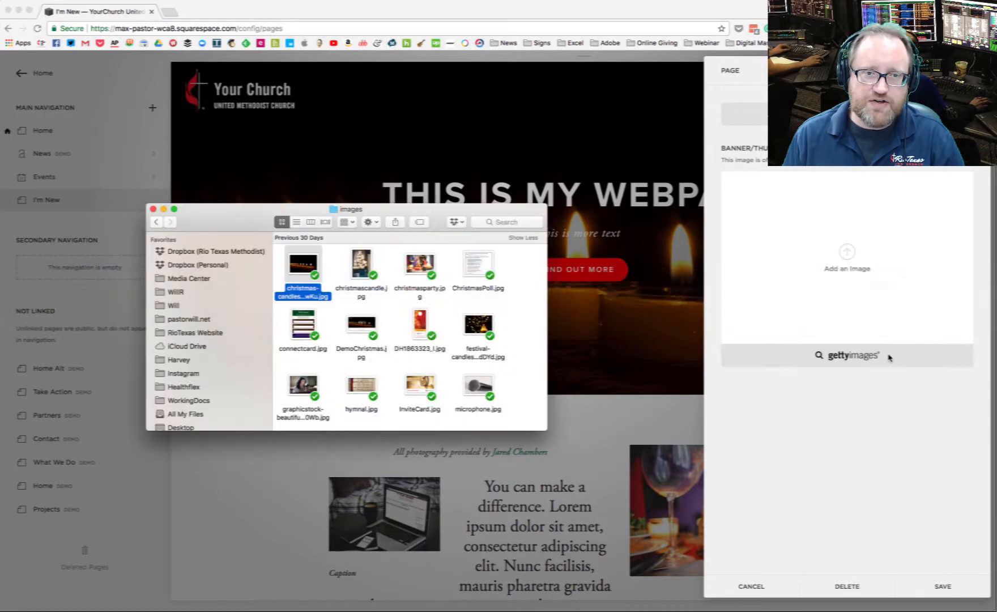
{"action": "left_click_drag", "start_coordinate": [361, 264], "coordinate": [801, 251]}
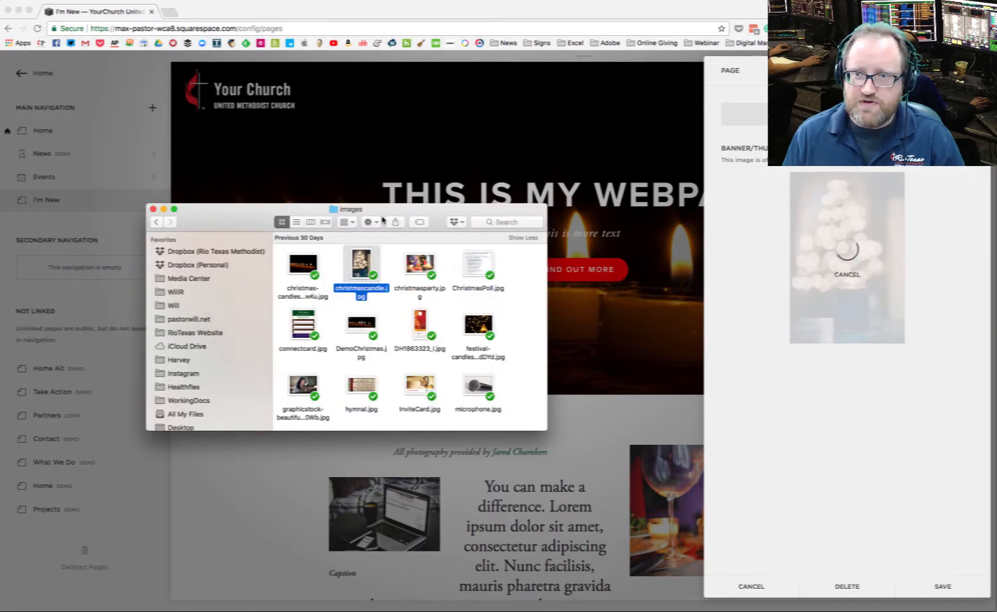
{"action": "left_click", "coordinate": [455, 173]}
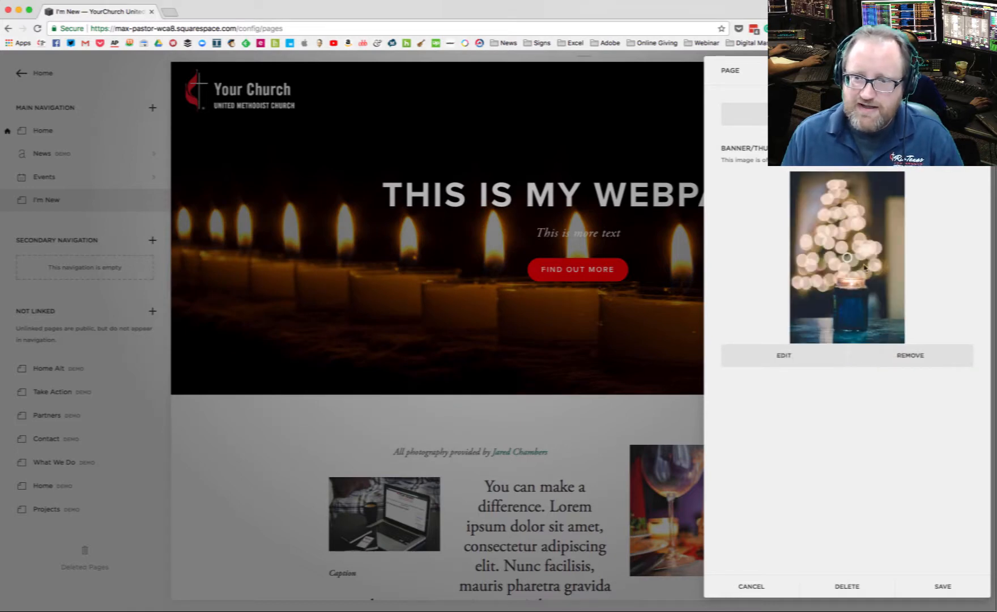
{"action": "left_click", "coordinate": [945, 588]}
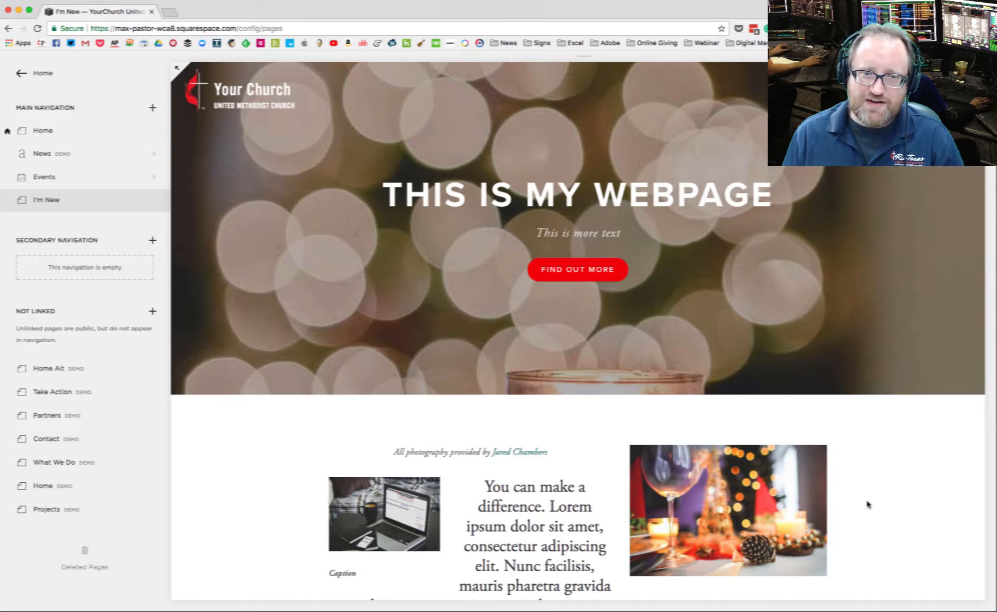
Step: Move the banner image's focal point down onto the blue candle jar and save
{"action": "mouse_move", "coordinate": [294, 388]}
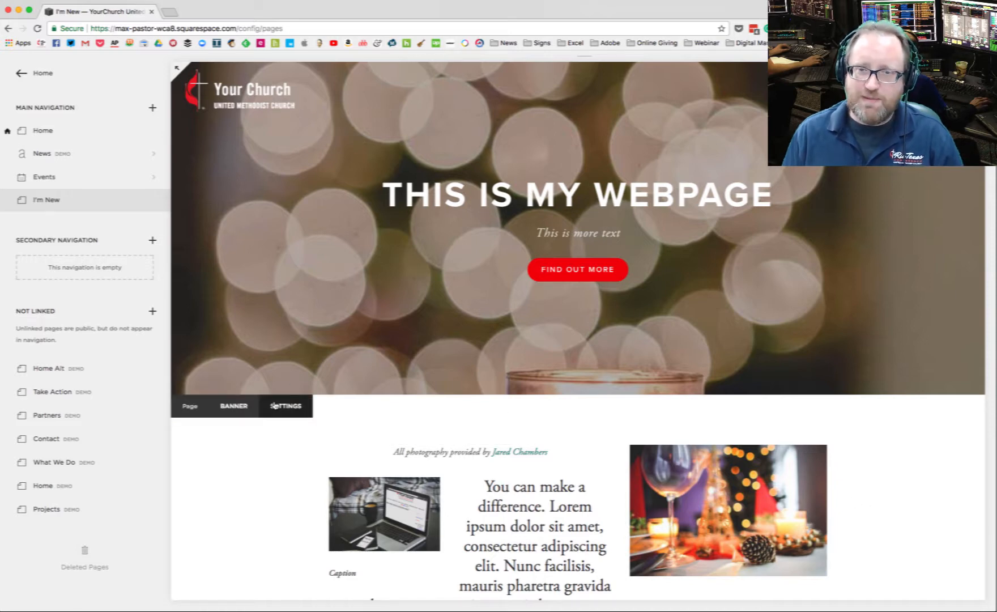
{"action": "left_click", "coordinate": [250, 408]}
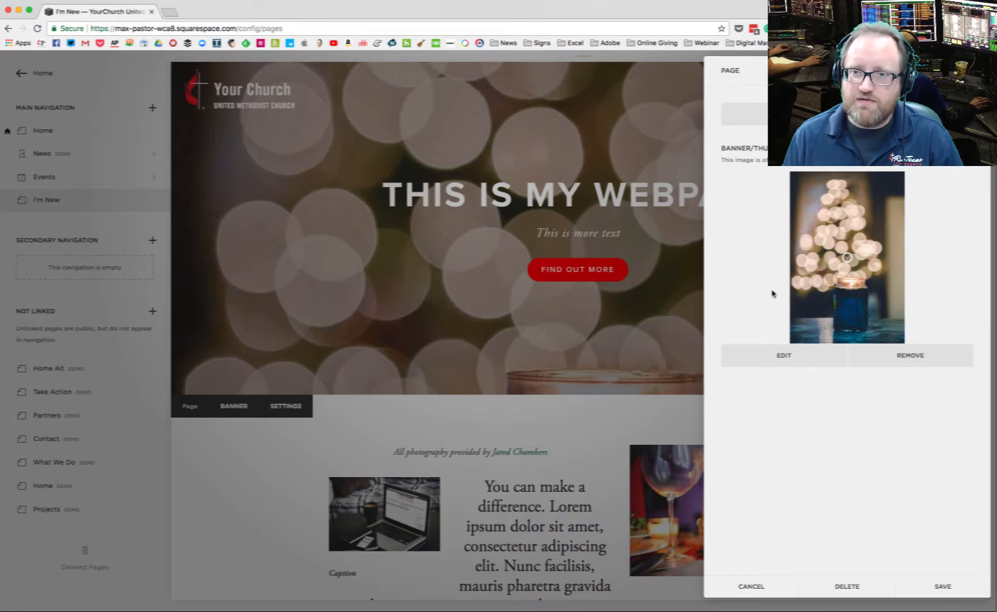
{"action": "mouse_move", "coordinate": [847, 257]}
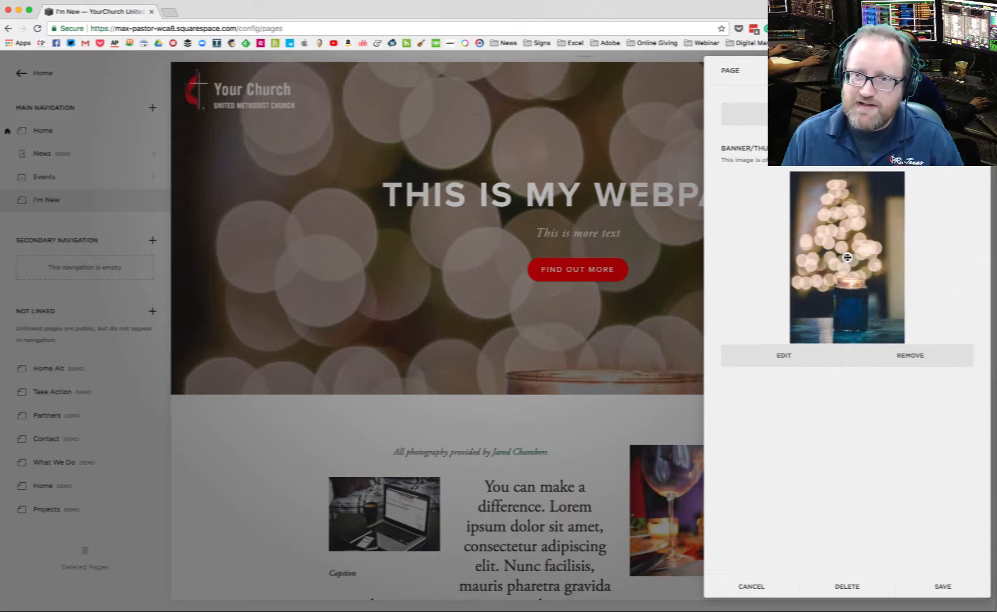
{"action": "left_click_drag", "start_coordinate": [846, 257], "coordinate": [850, 304]}
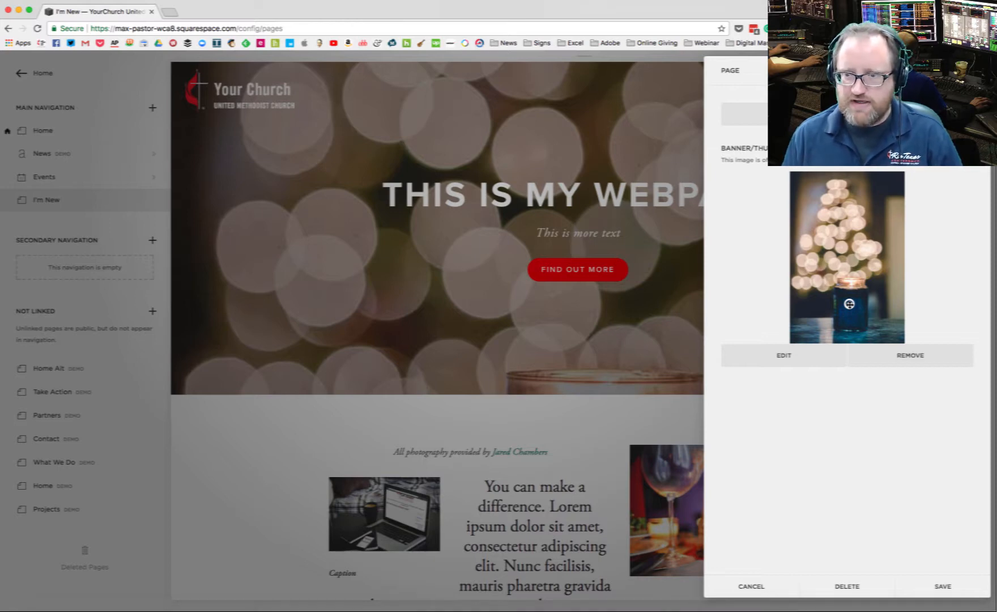
{"action": "left_click", "coordinate": [943, 588]}
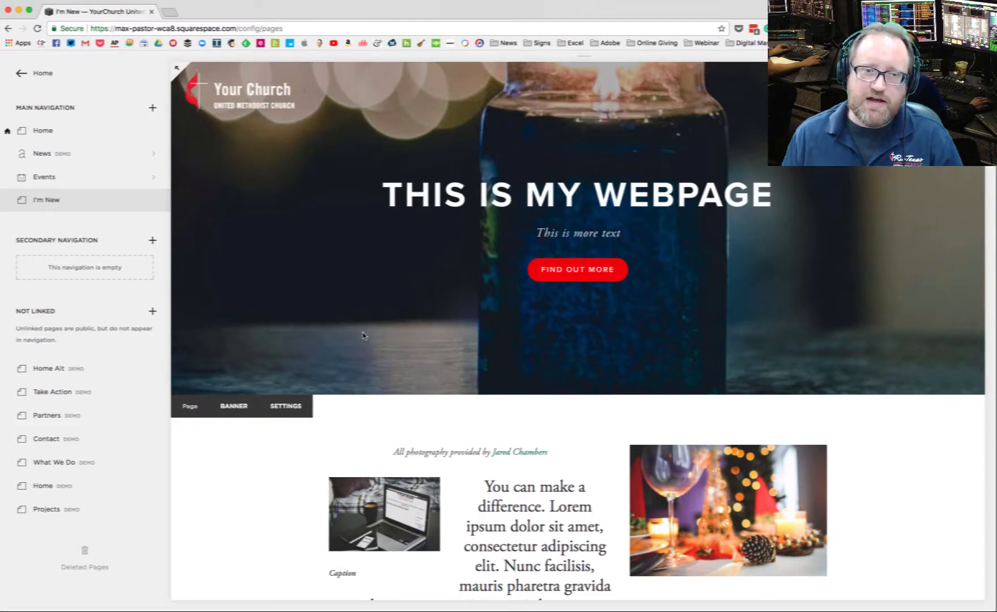
Step: Replace the page's banner image with the christmas-candles photo of a row of candles from the images folder
{"action": "left_click", "coordinate": [240, 411]}
{"action": "left_click", "coordinate": [919, 355]}
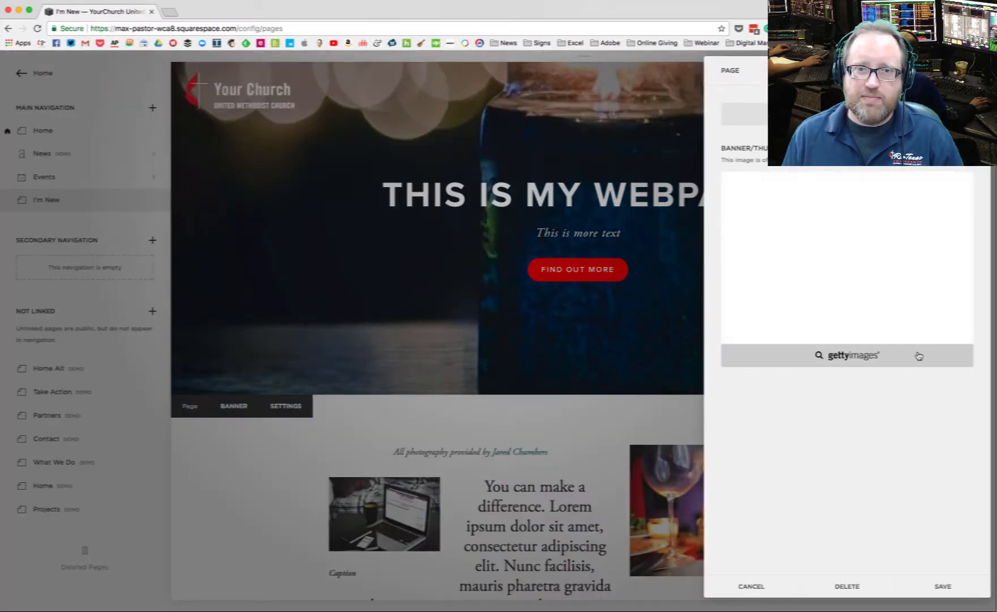
{"action": "key", "text": "super+Tab"}
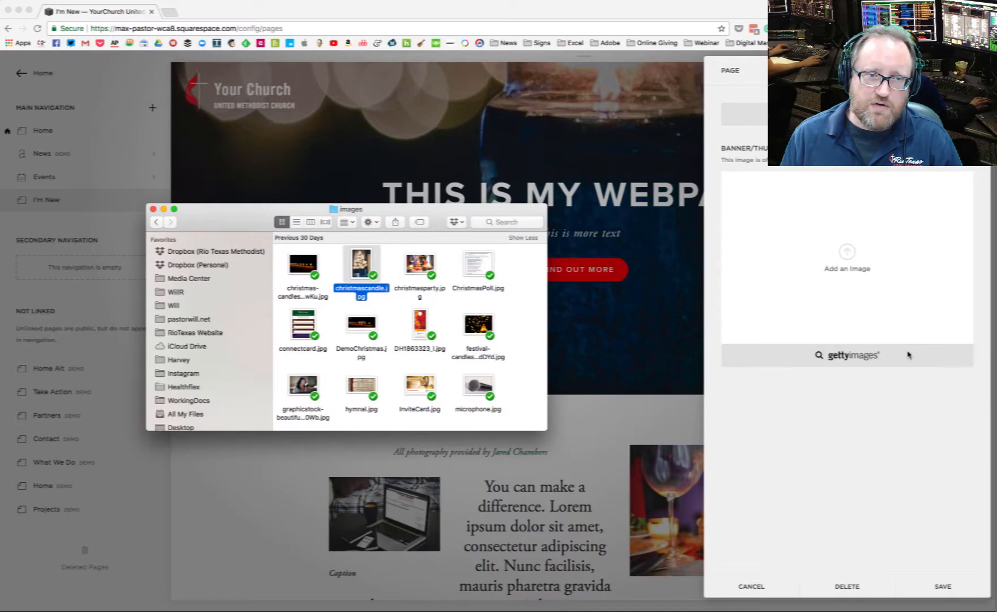
{"action": "left_click_drag", "start_coordinate": [303, 263], "coordinate": [848, 272]}
{"action": "left_click", "coordinate": [630, 305]}
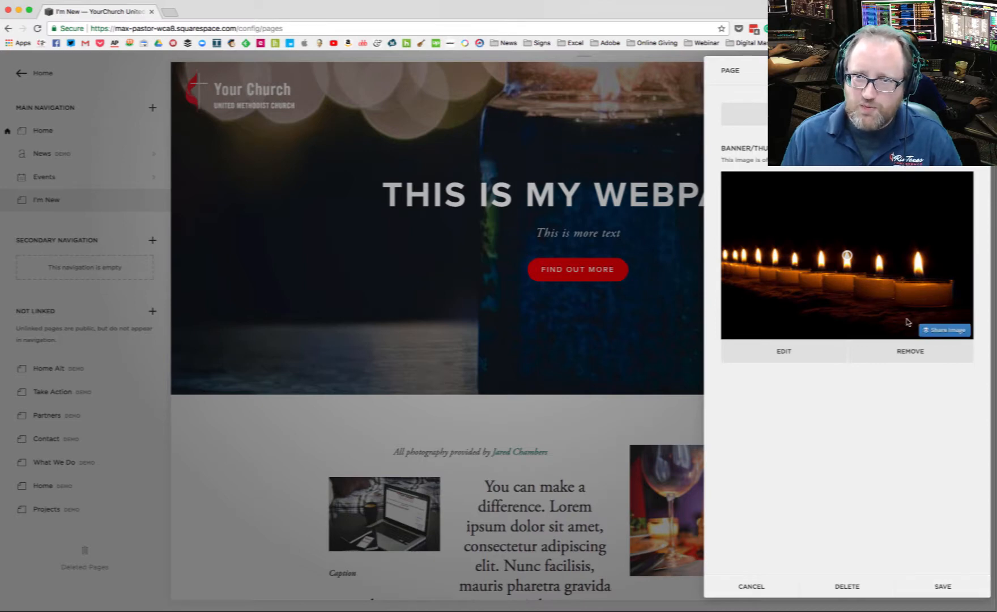
Step: Move the candle banner's focal point up into the dark area above the flames, save, and reopen the banner settings
{"action": "left_click_drag", "start_coordinate": [847, 256], "coordinate": [845, 202]}
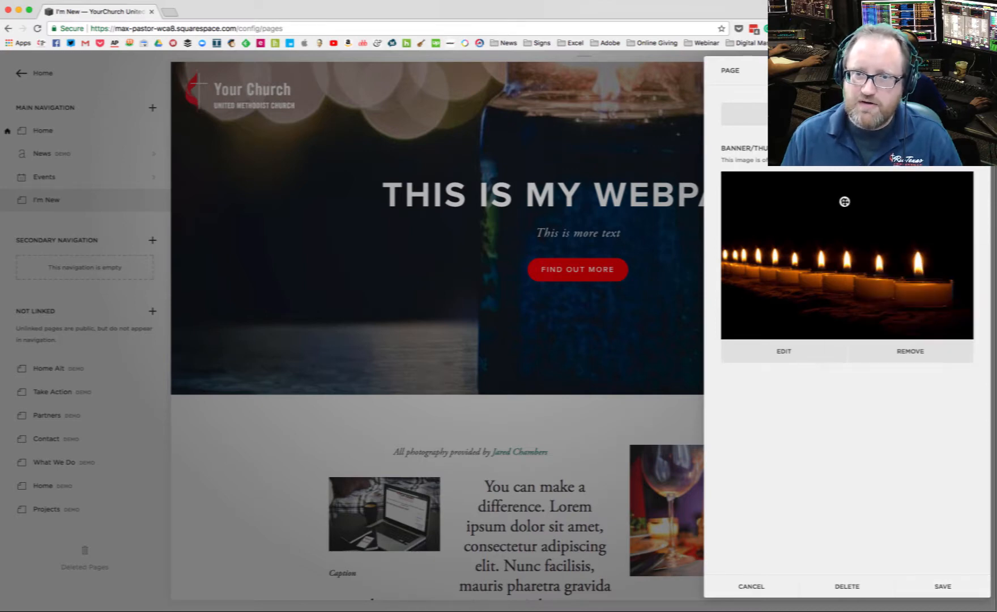
{"action": "left_click", "coordinate": [943, 587]}
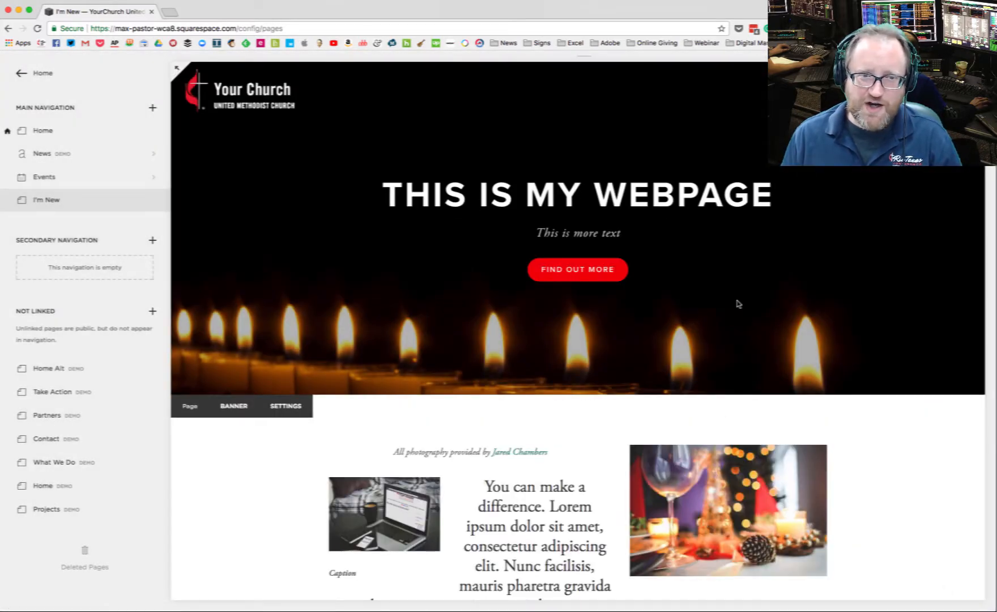
{"action": "left_click", "coordinate": [233, 406]}
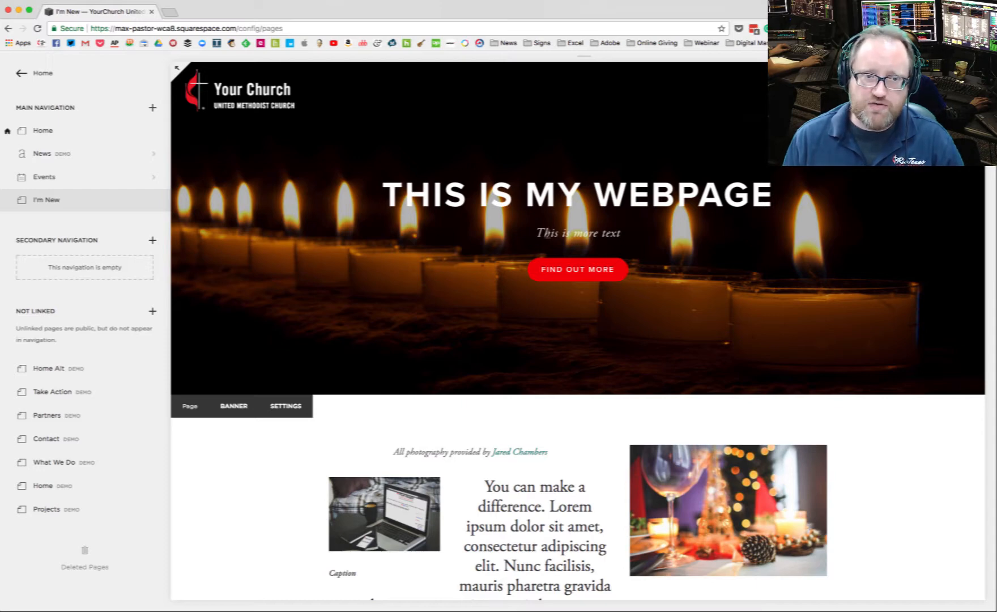
Step: Delete all the text from the I'm New page's description and save the page settings
{"action": "left_click", "coordinate": [294, 405]}
{"action": "left_click_drag", "start_coordinate": [800, 340], "coordinate": [715, 284]}
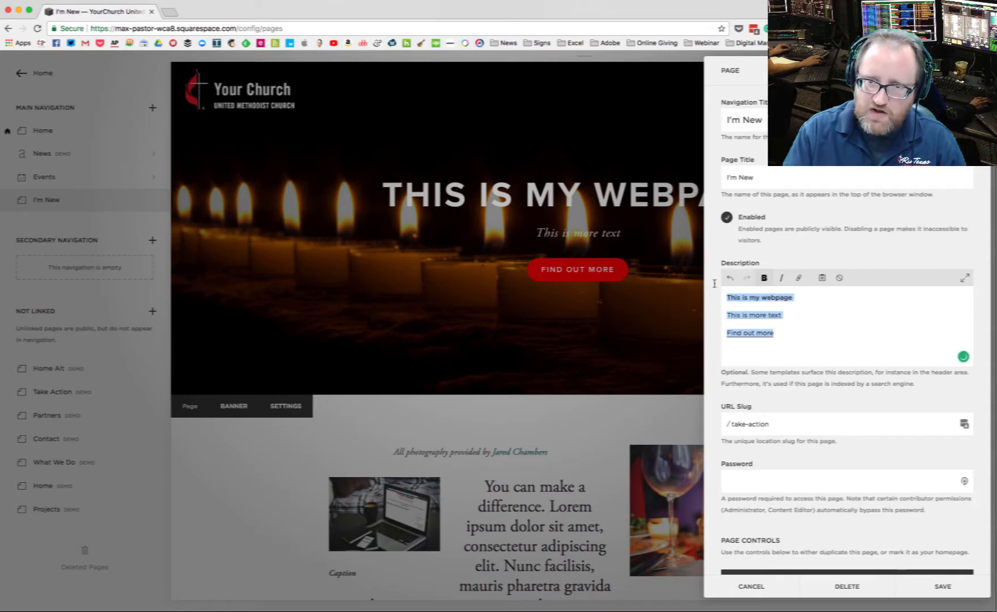
{"action": "key", "text": "BackSpace"}
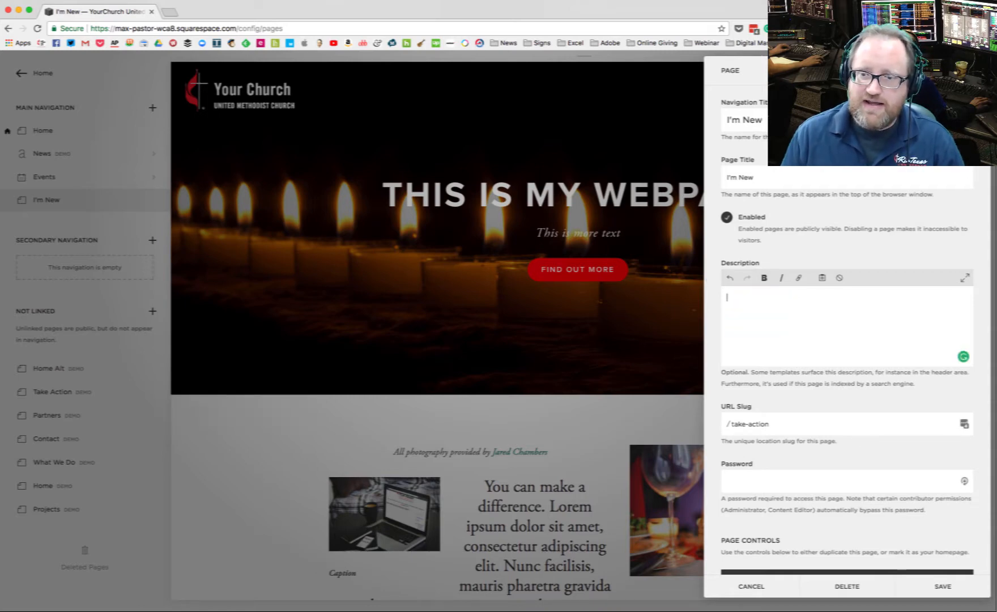
{"action": "left_click", "coordinate": [945, 586]}
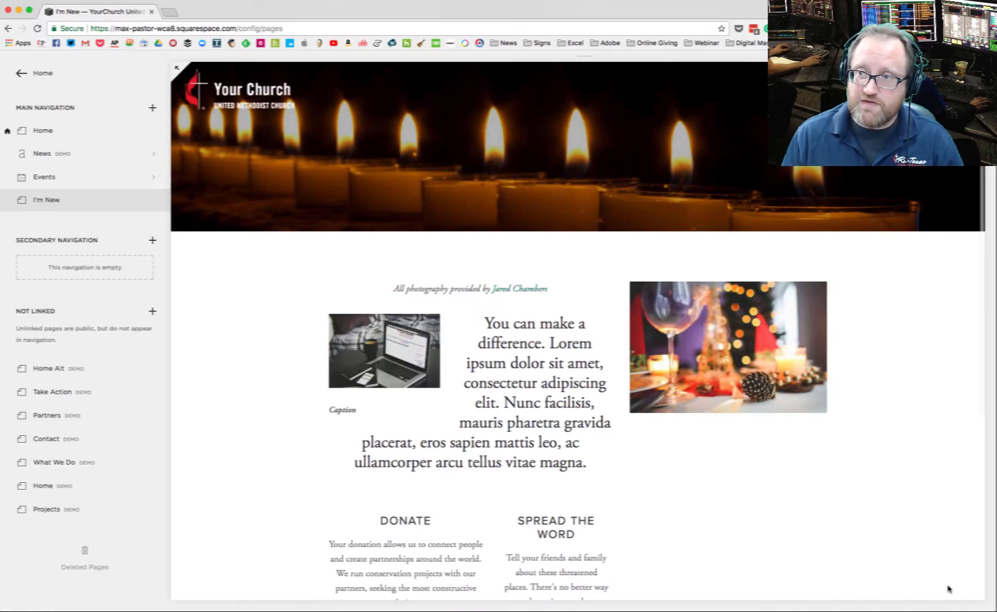
{"action": "mouse_move", "coordinate": [619, 120]}
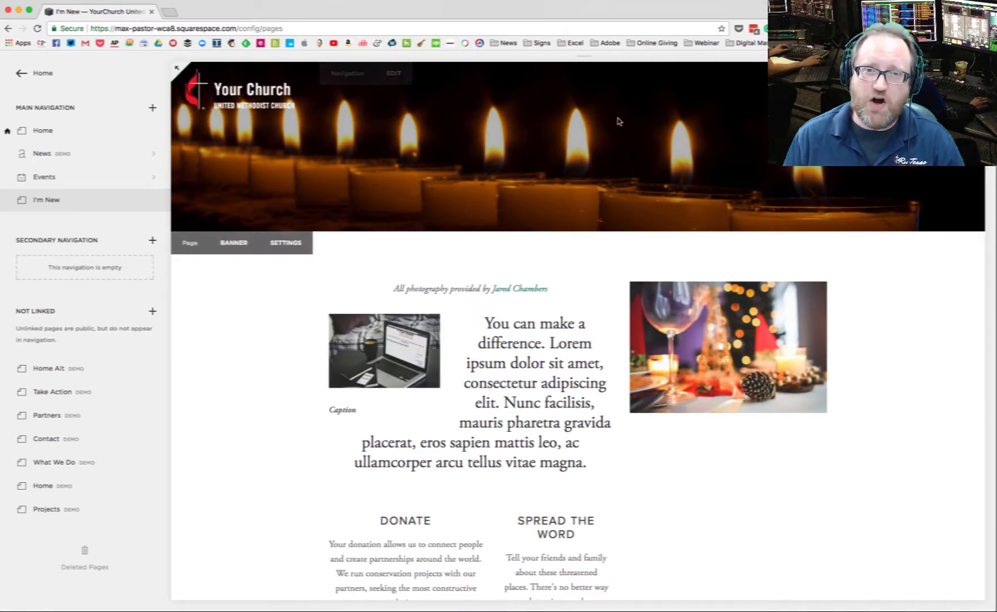